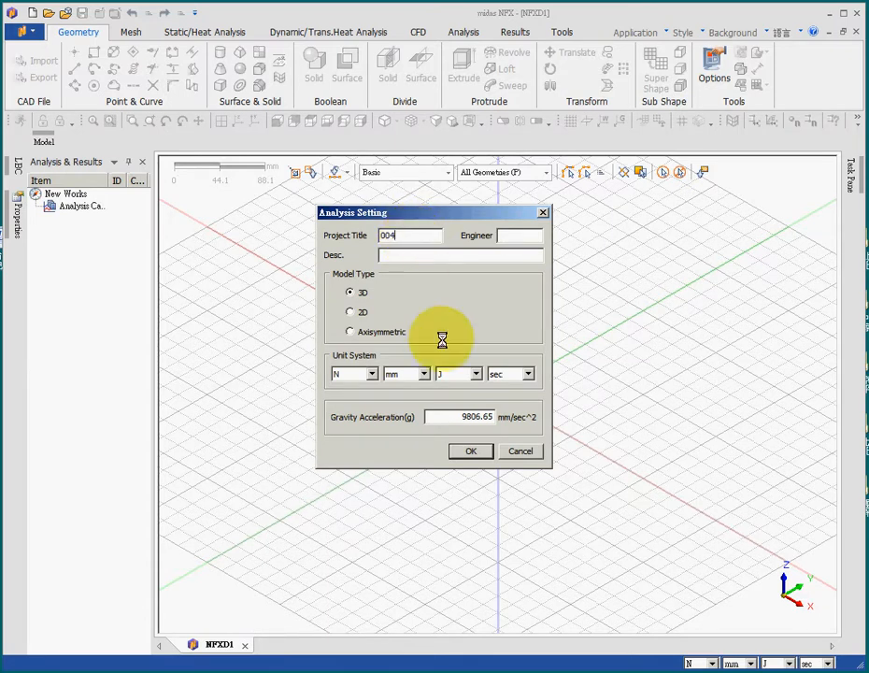
Confirm the 3D analysis settings in N, mm, J and sec for project 004 and import the Parasolid file 004.
{"action": "left_click", "coordinate": [467, 451]}
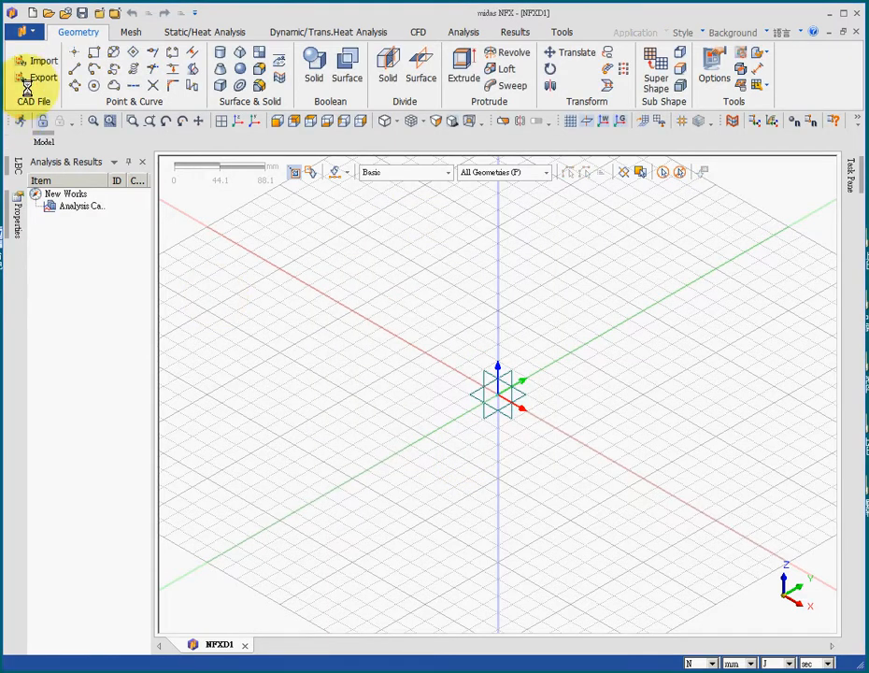
{"action": "left_click", "coordinate": [39, 60]}
{"action": "left_click", "coordinate": [206, 307]}
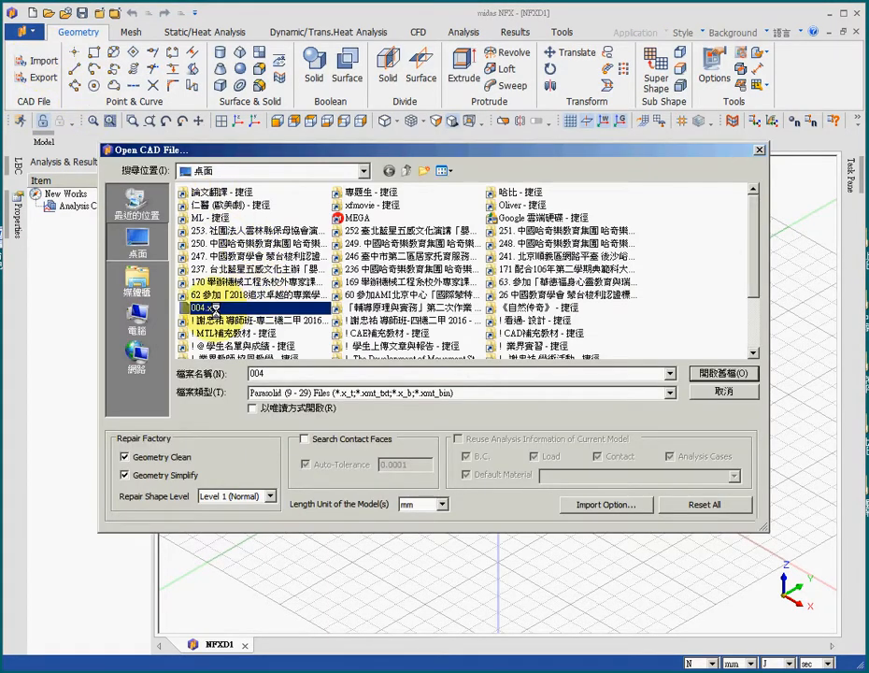
{"action": "left_click", "coordinate": [715, 373]}
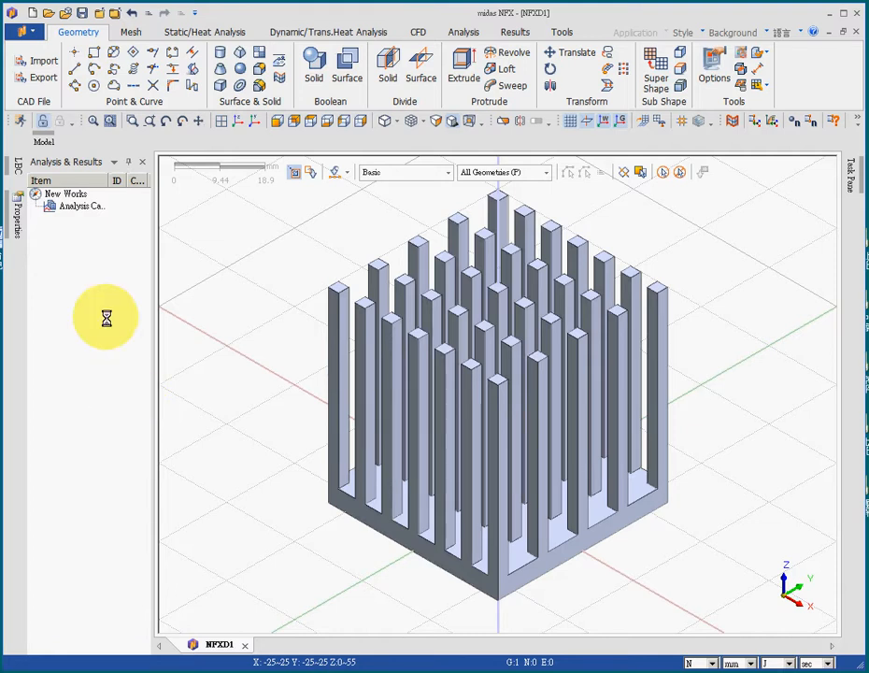
Create an isotropic material from the Aluminum Alloys library using 6061 Alloy.
{"action": "left_click", "coordinate": [134, 29]}
{"action": "left_click", "coordinate": [25, 61]}
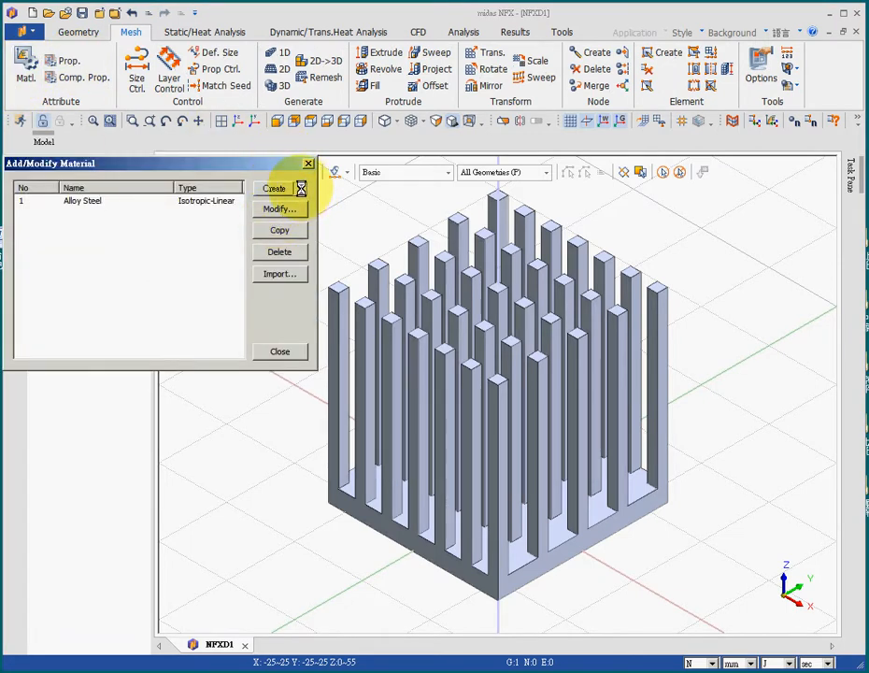
{"action": "left_click", "coordinate": [301, 189]}
{"action": "left_click", "coordinate": [312, 201]}
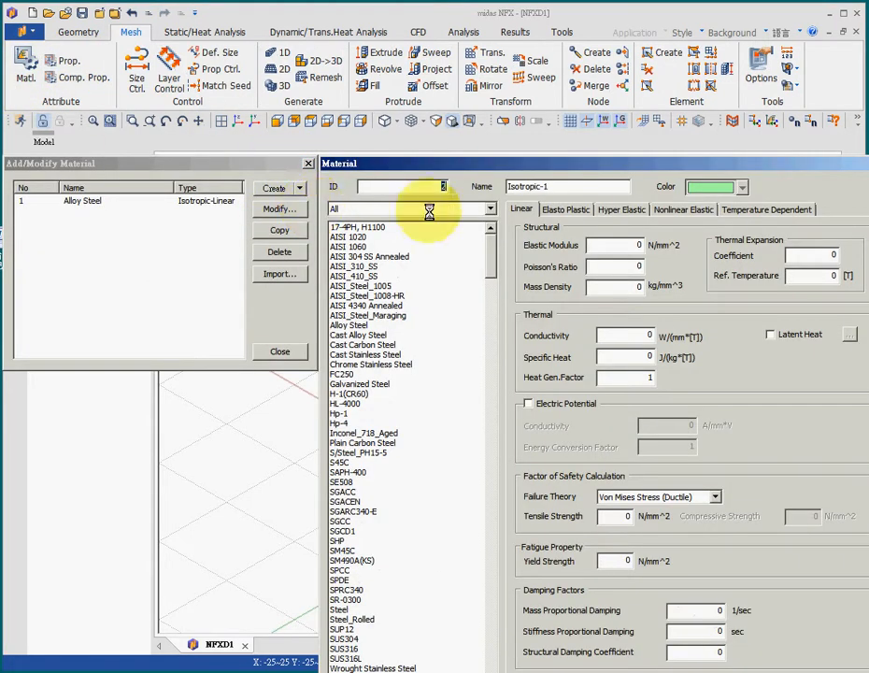
{"action": "left_click", "coordinate": [490, 208]}
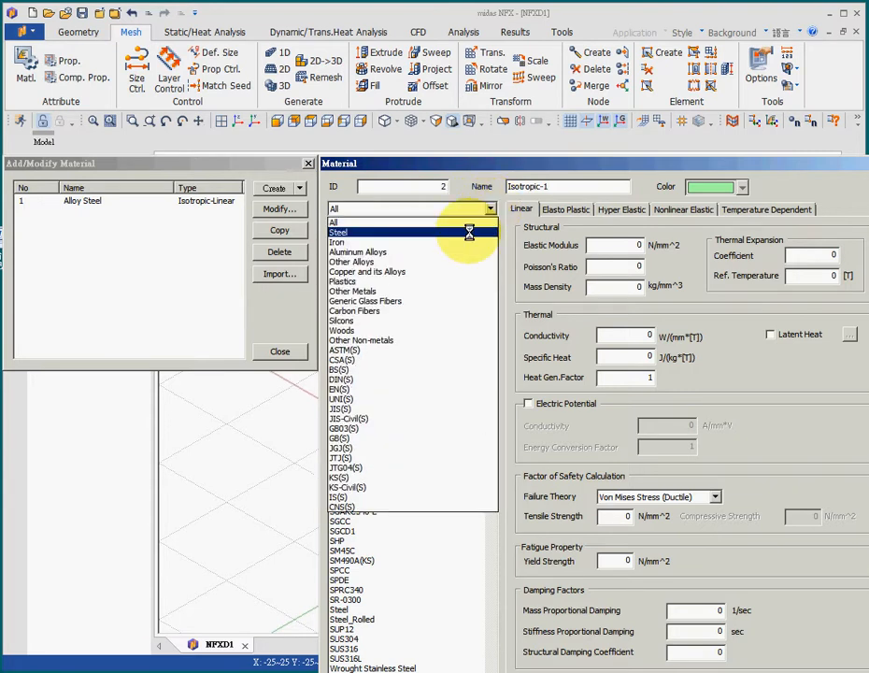
{"action": "left_click", "coordinate": [417, 251]}
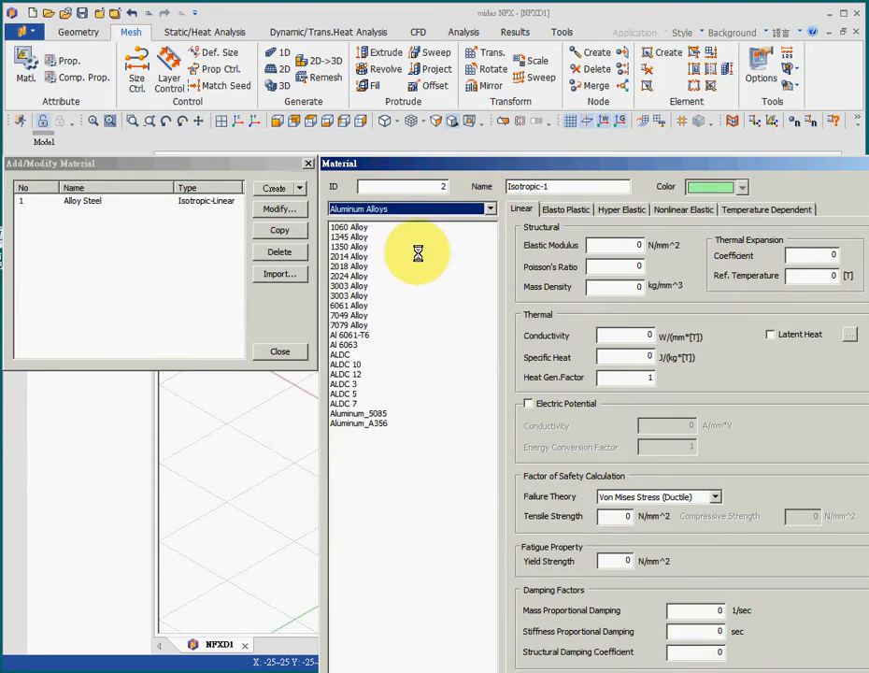
{"action": "left_click", "coordinate": [349, 305]}
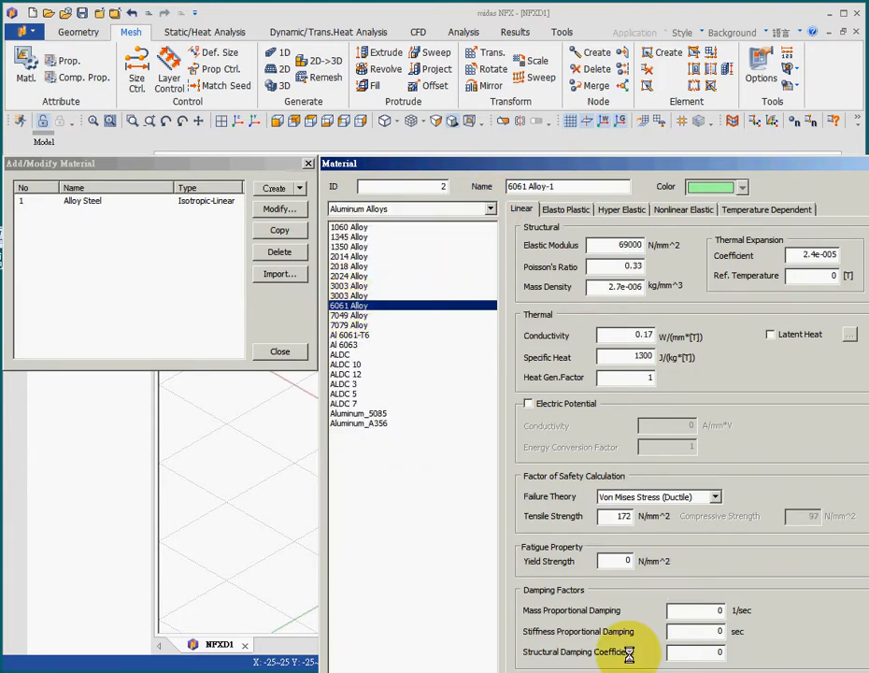
{"action": "key", "text": "Return"}
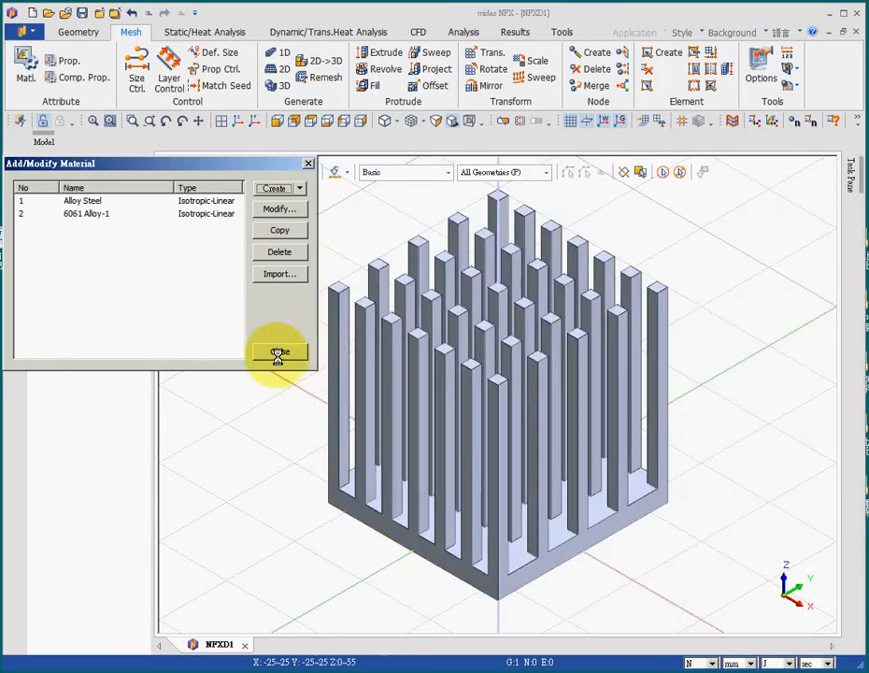
{"action": "left_click", "coordinate": [86, 214]}
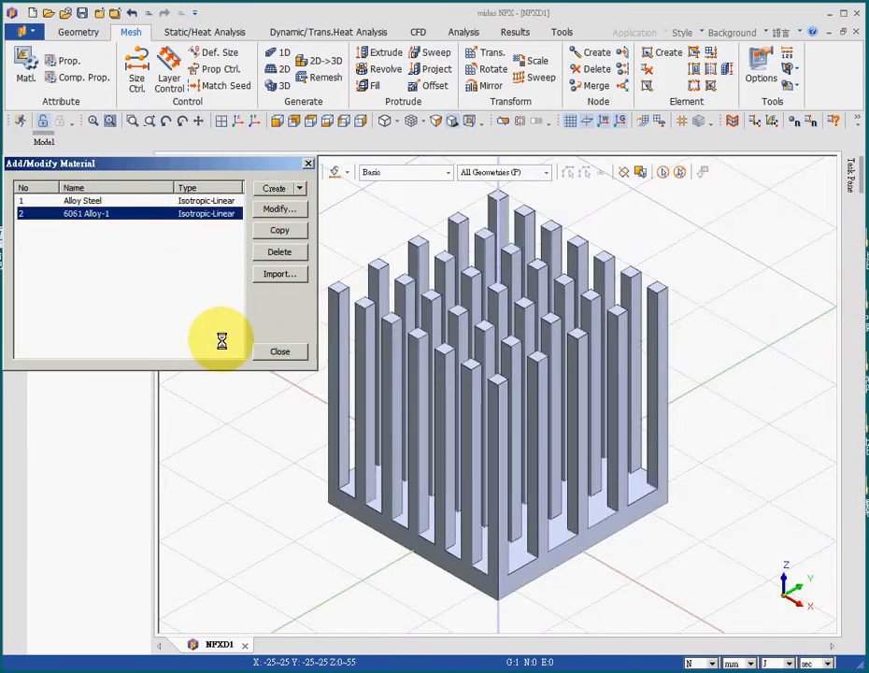
{"action": "left_click", "coordinate": [275, 352]}
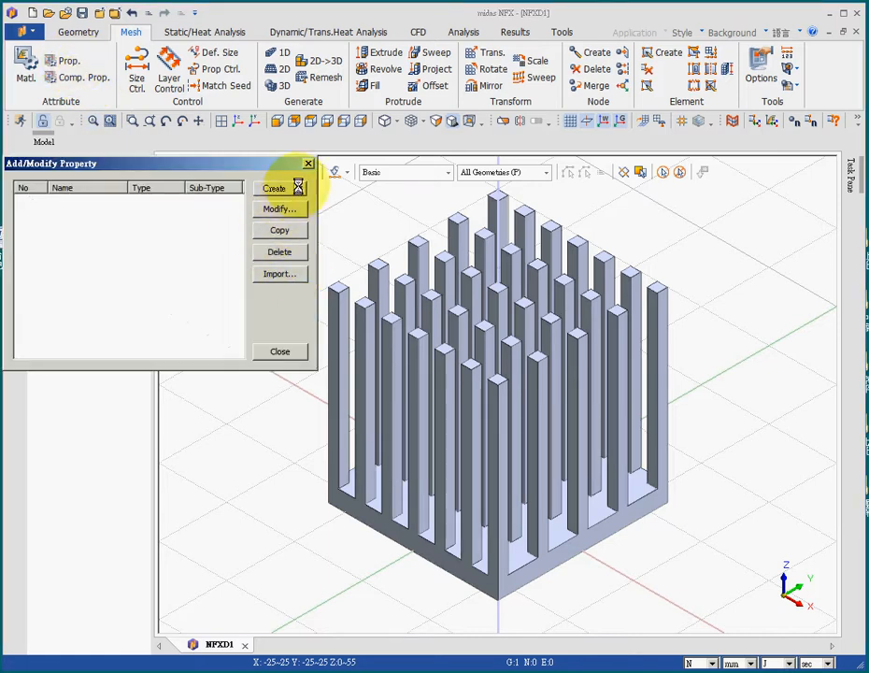
Create a 3D solid property that uses the 6061 Alloy-1 material.
{"action": "left_click", "coordinate": [299, 188]}
{"action": "left_click", "coordinate": [290, 233]}
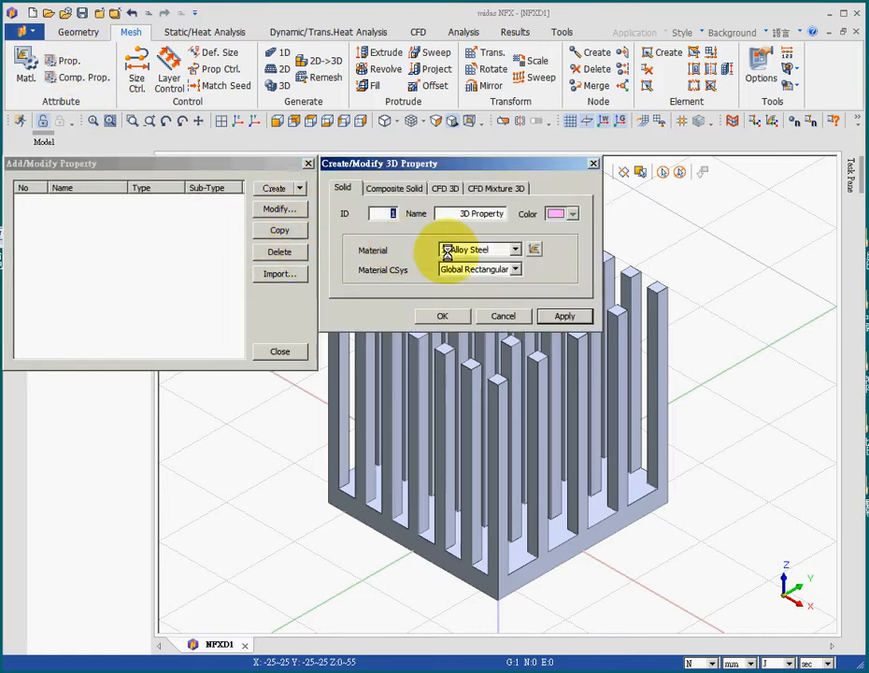
{"action": "left_click", "coordinate": [496, 248]}
{"action": "left_click", "coordinate": [486, 273]}
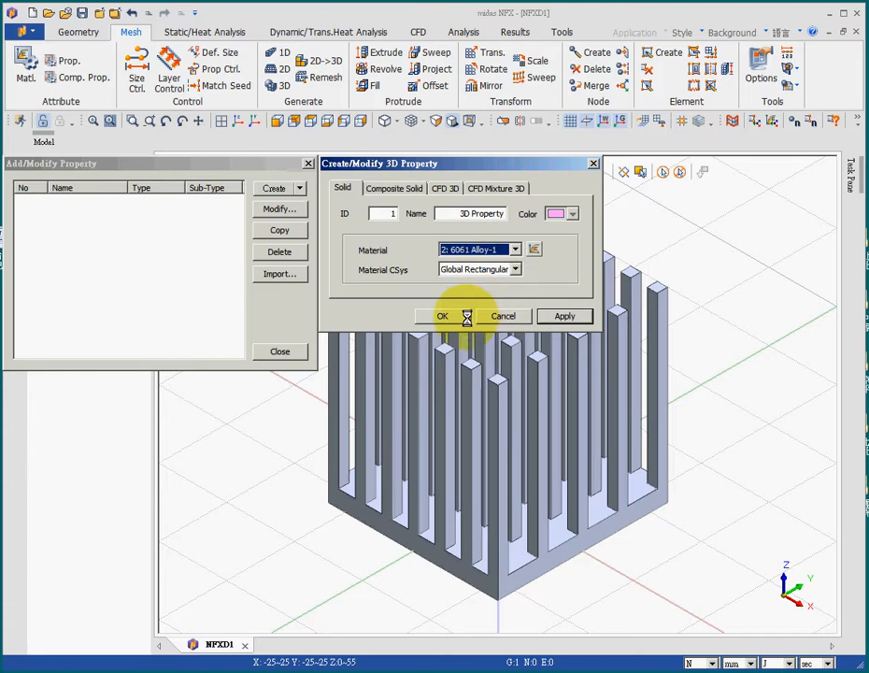
{"action": "left_click", "coordinate": [442, 315]}
{"action": "left_click", "coordinate": [279, 351]}
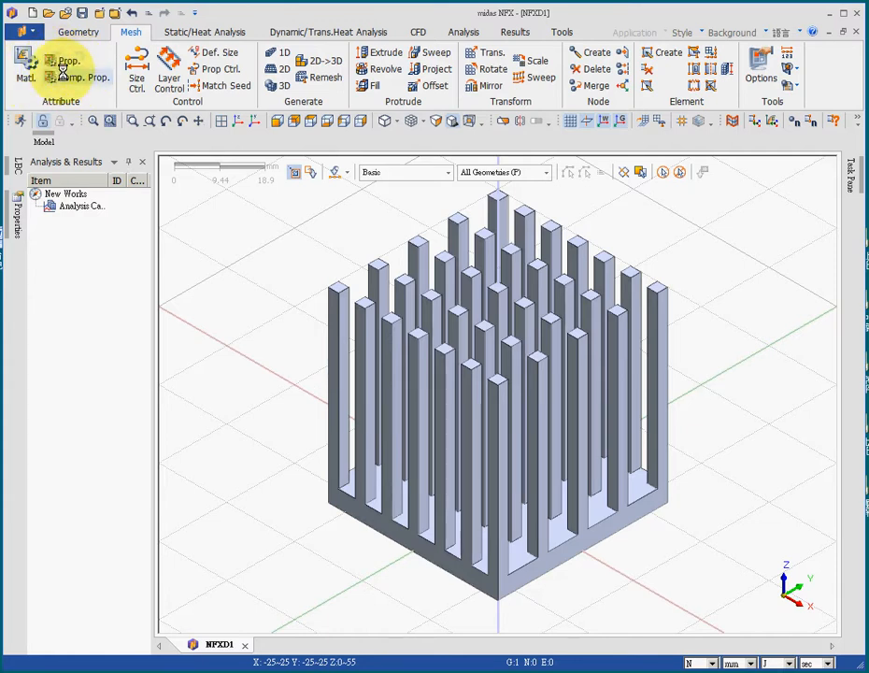
Generate a solid mesh on the heat sink body with element size 2.2, the High Speed Tetra Mesher and the 3D property.
{"action": "left_click", "coordinate": [278, 86]}
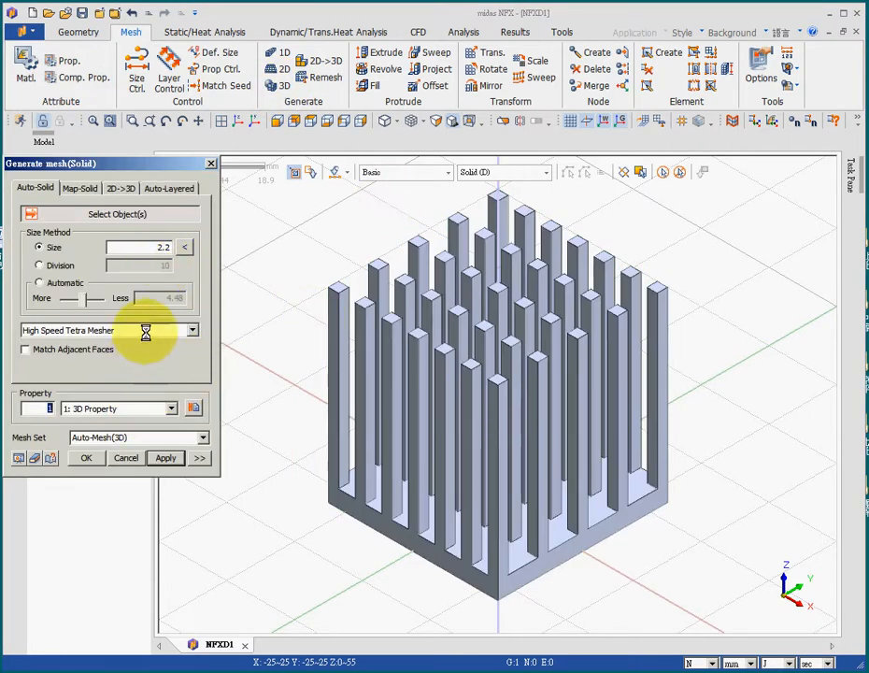
{"action": "left_click", "coordinate": [498, 508]}
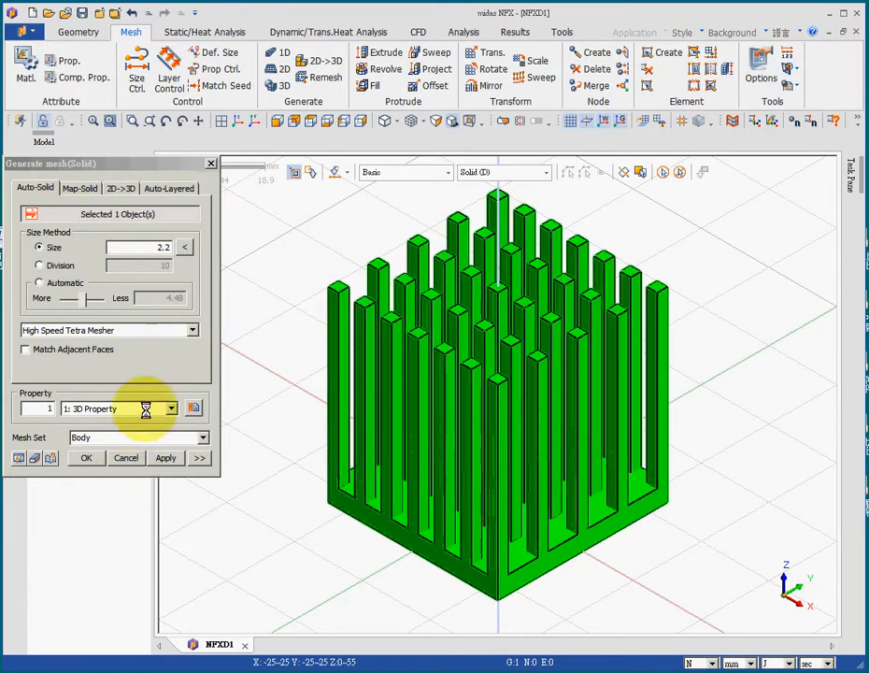
{"action": "double_click", "coordinate": [173, 244]}
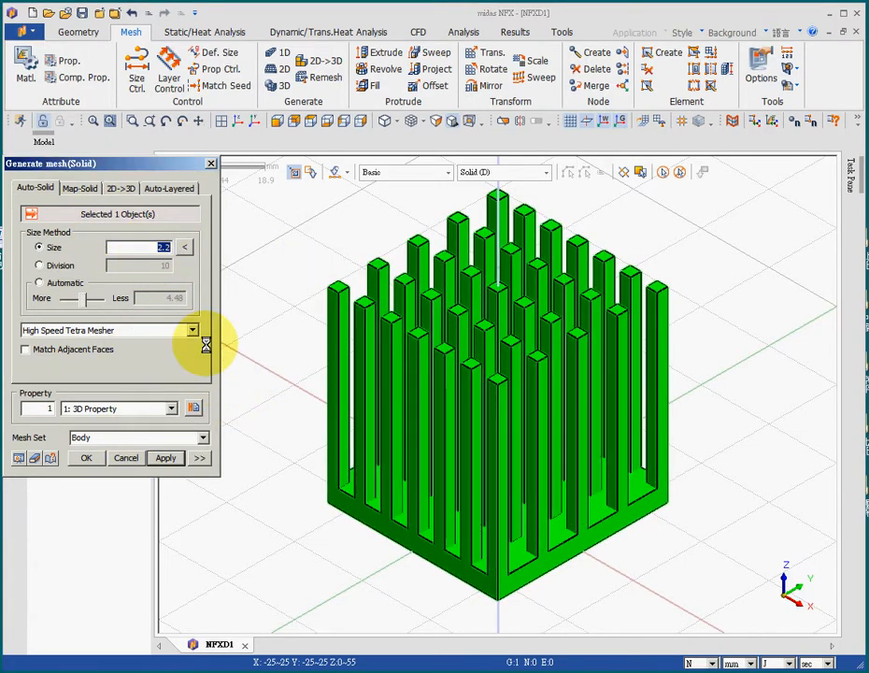
{"action": "left_click", "coordinate": [85, 457]}
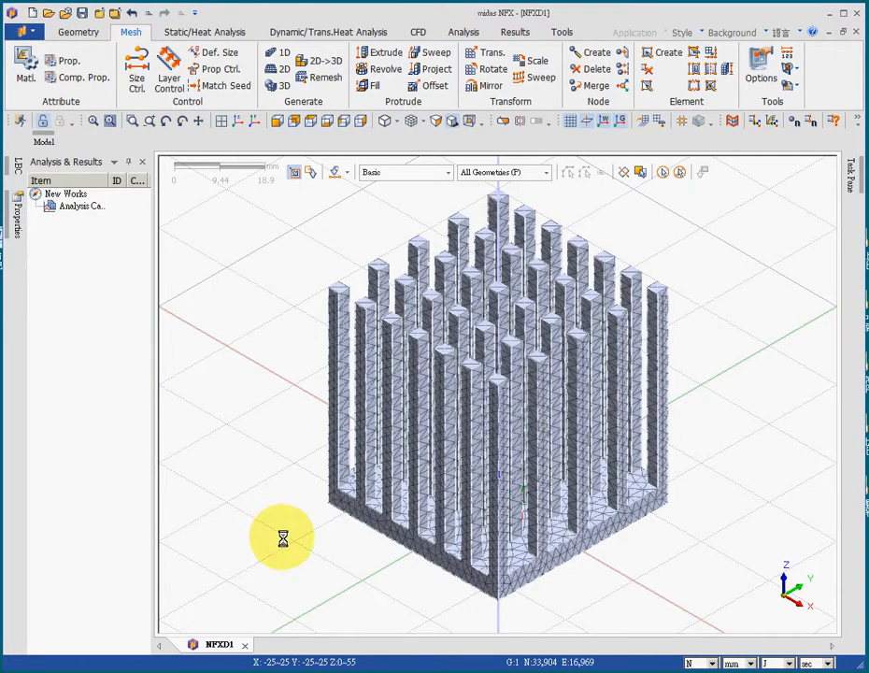
Set up a uniformly distributed face heat flux with Q1 of 0.0102 W/mm^2 in Thermal Load Set-1.
{"action": "middle_click_drag", "start_coordinate": [278, 479], "coordinate": [524, 542]}
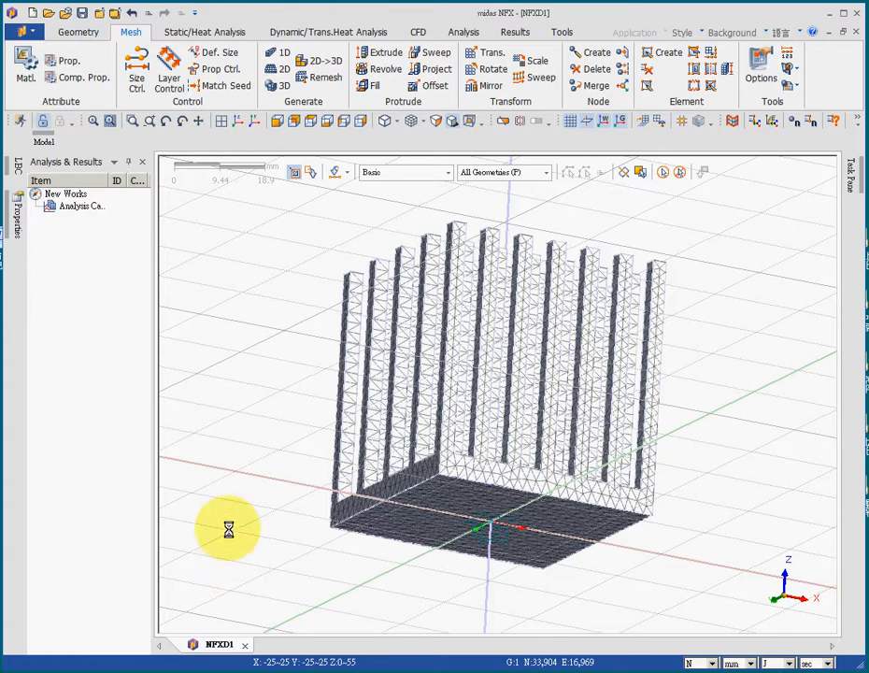
{"action": "left_click", "coordinate": [231, 33]}
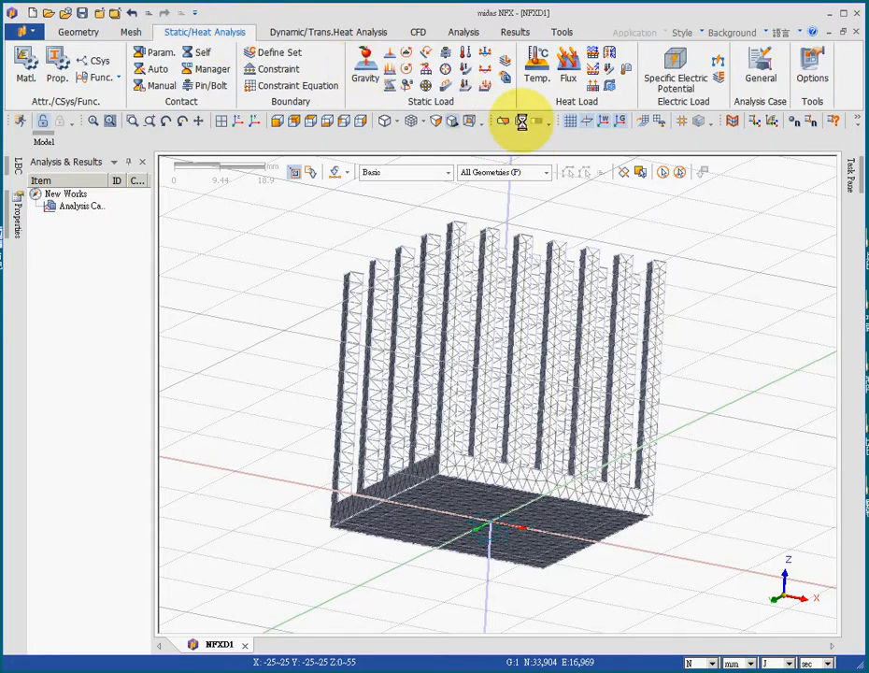
{"action": "left_click", "coordinate": [591, 86]}
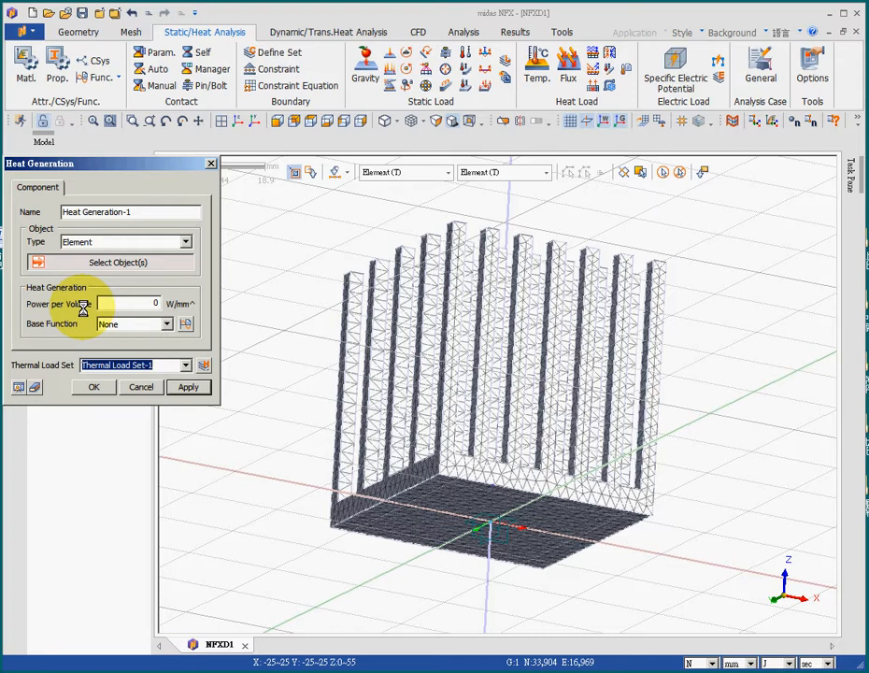
{"action": "left_click", "coordinate": [141, 386]}
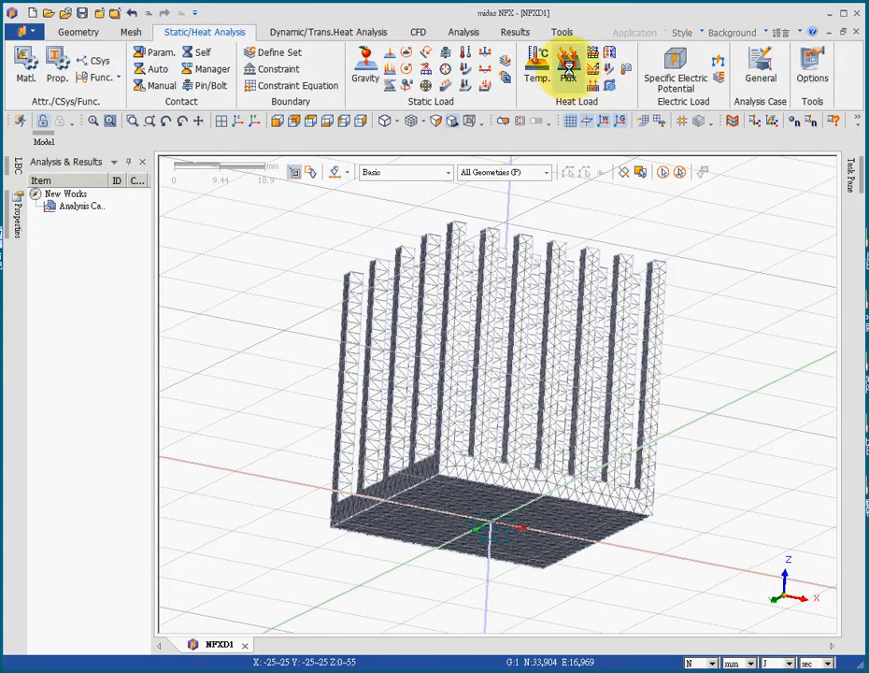
{"action": "left_click", "coordinate": [568, 65]}
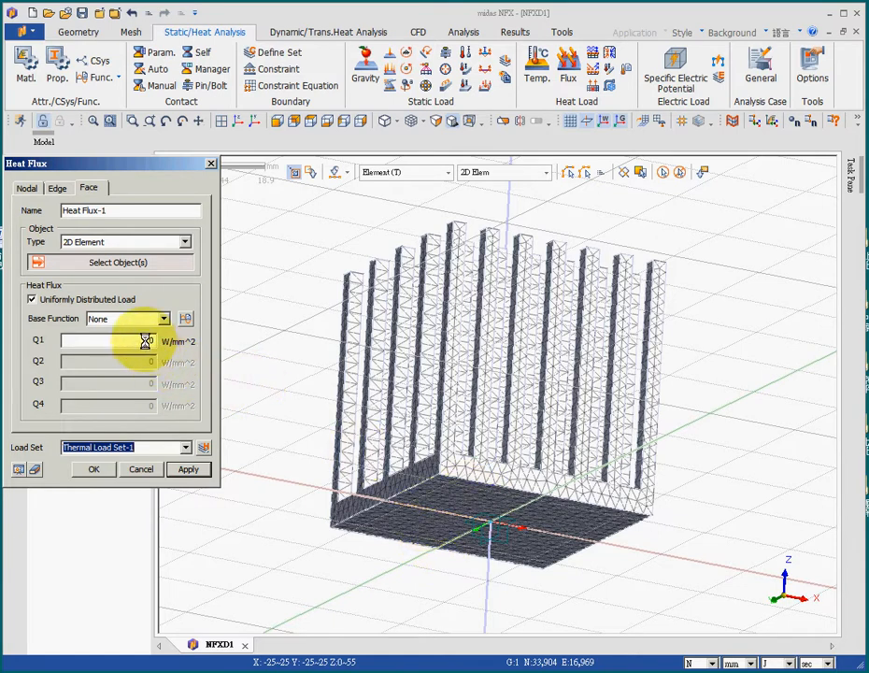
{"action": "left_click_drag", "start_coordinate": [147, 339], "coordinate": [157, 337]}
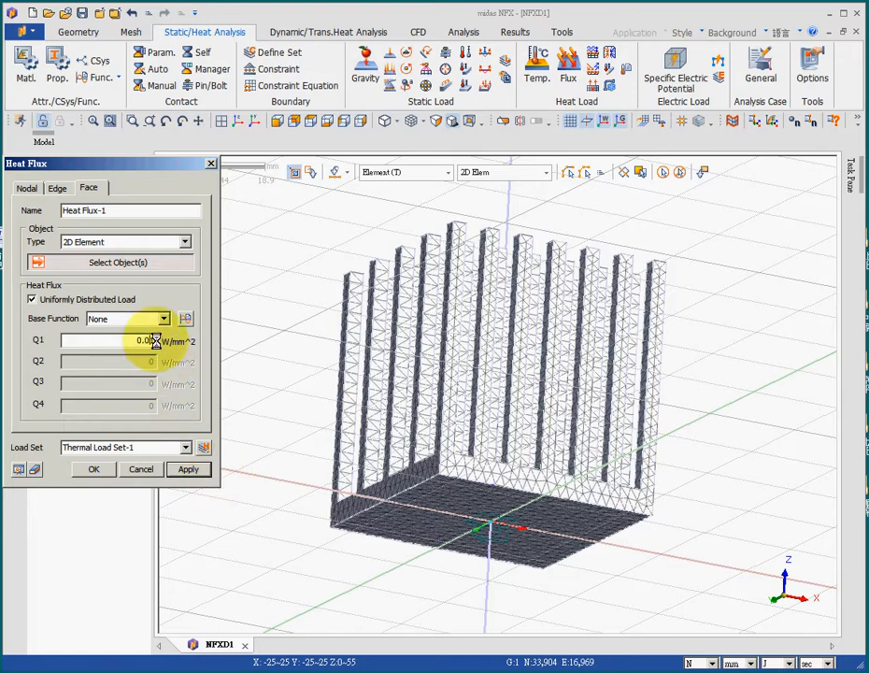
{"action": "type", "text": "2"}
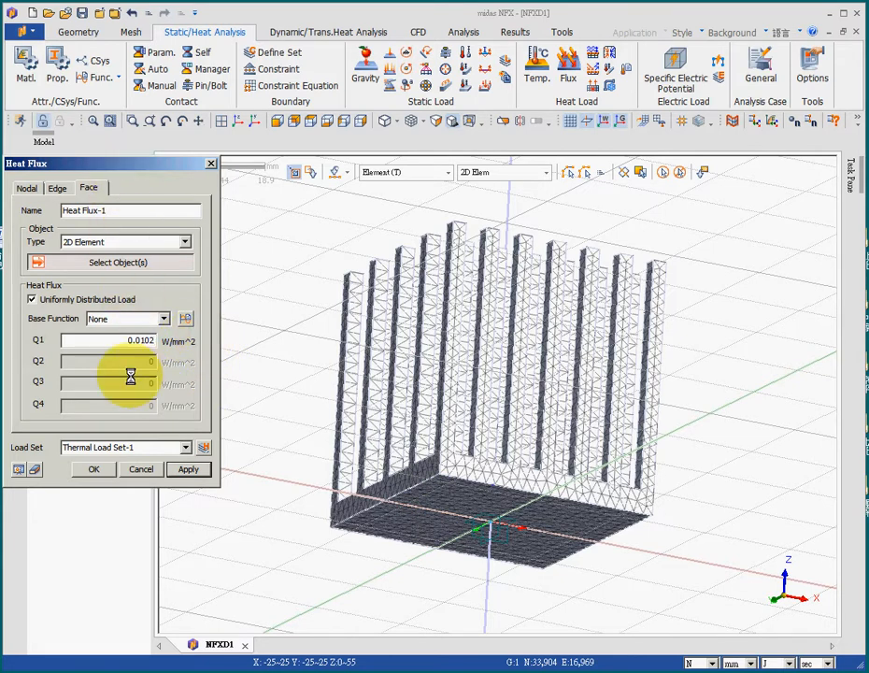
{"action": "left_click", "coordinate": [94, 469]}
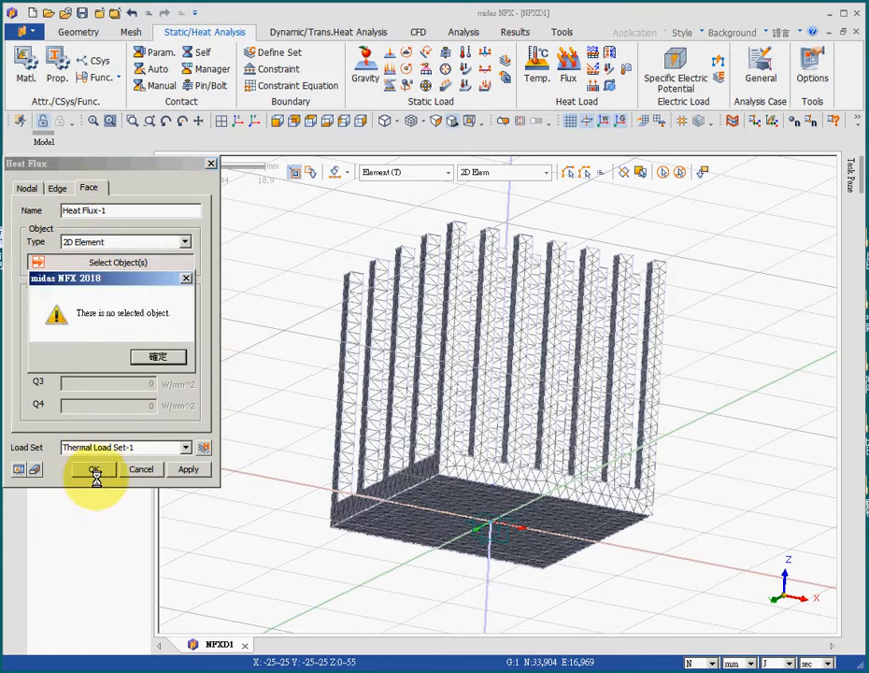
{"action": "left_click", "coordinate": [150, 356]}
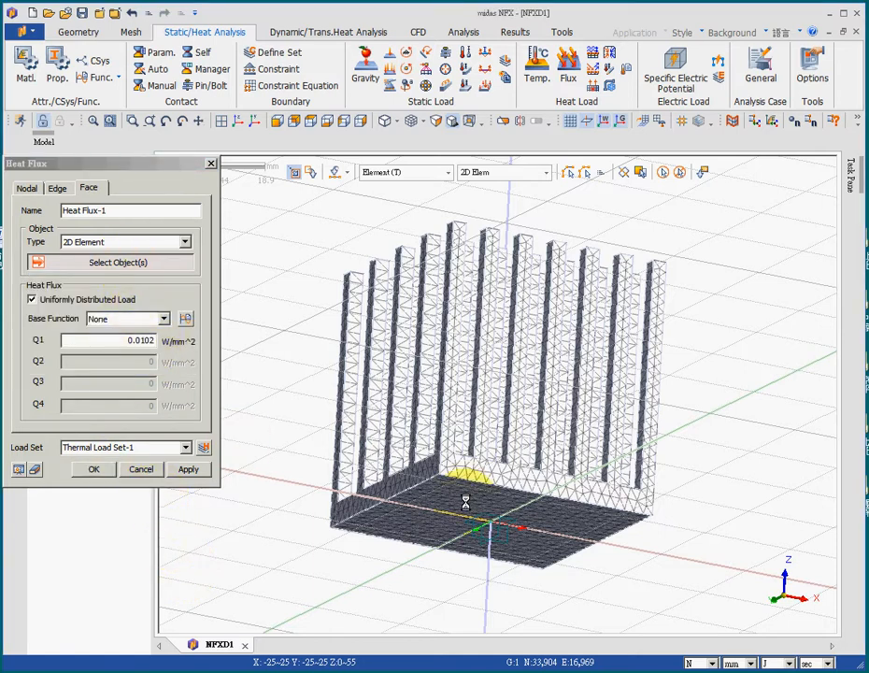
Change the heat flux object type to Face and apply it to the underside of the heat sink base.
{"action": "left_click", "coordinate": [122, 241]}
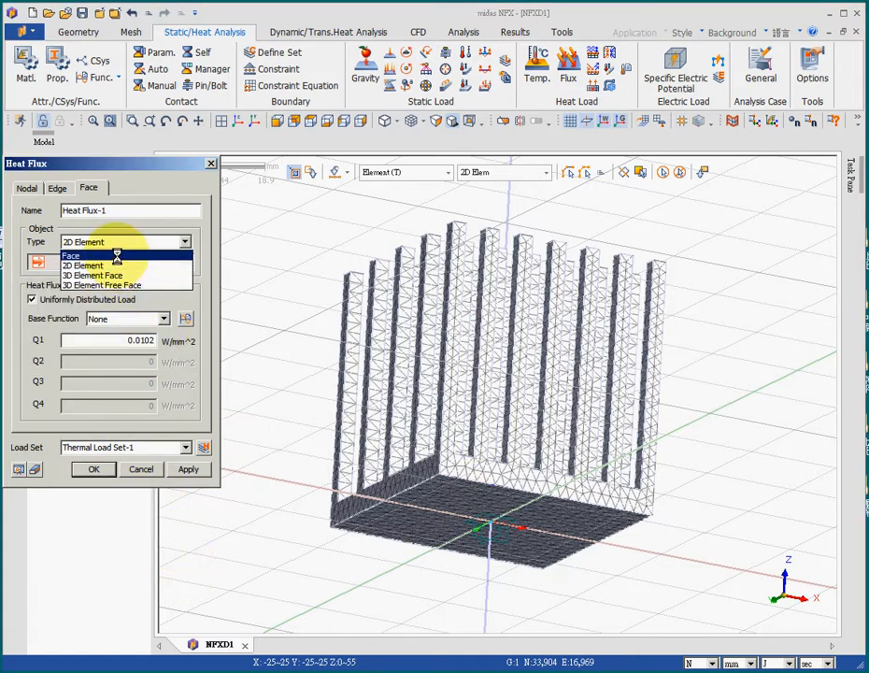
{"action": "left_click", "coordinate": [117, 255]}
{"action": "left_click", "coordinate": [467, 506]}
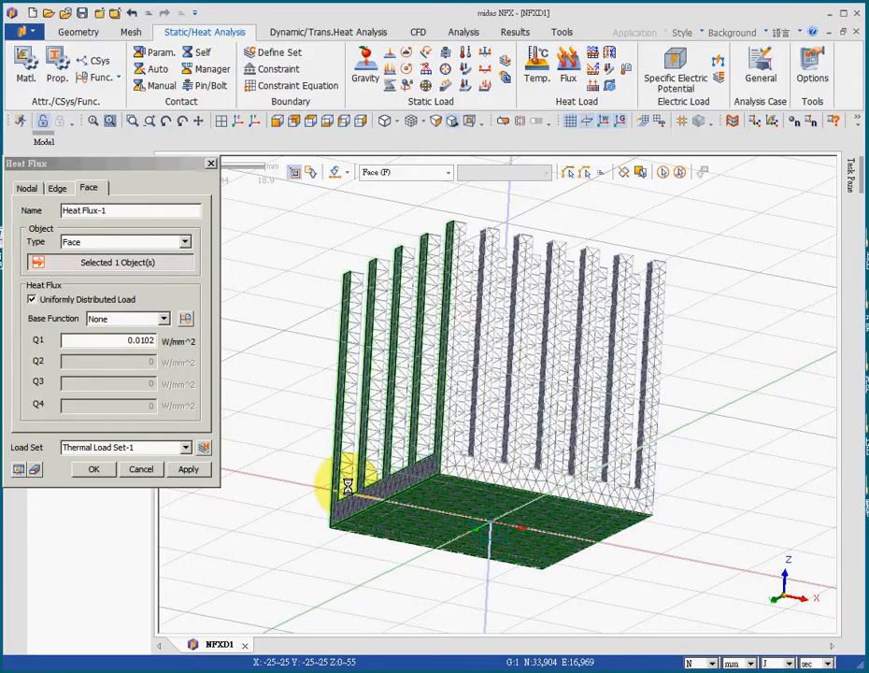
{"action": "left_click", "coordinate": [96, 471]}
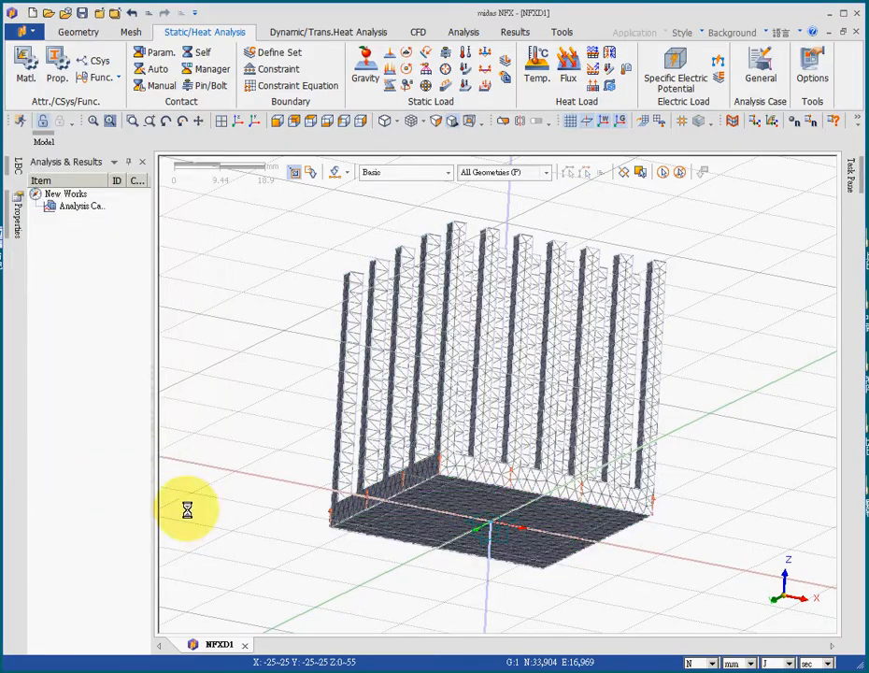
Start a face convection with object type Face and select every heat sink face except the underside of the base.
{"action": "middle_click_drag", "start_coordinate": [249, 346], "coordinate": [326, 382]}
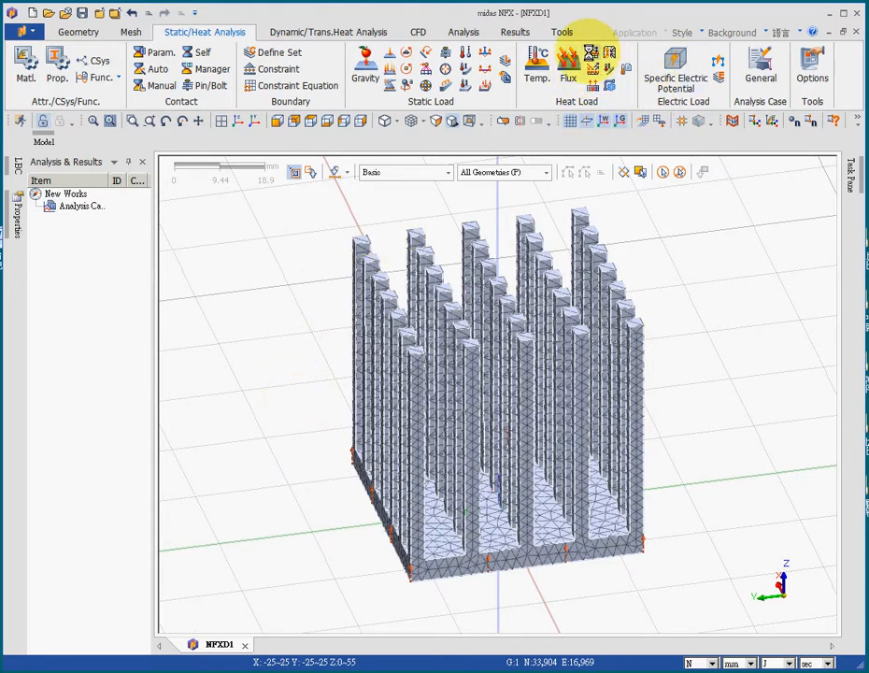
{"action": "left_click", "coordinate": [590, 51]}
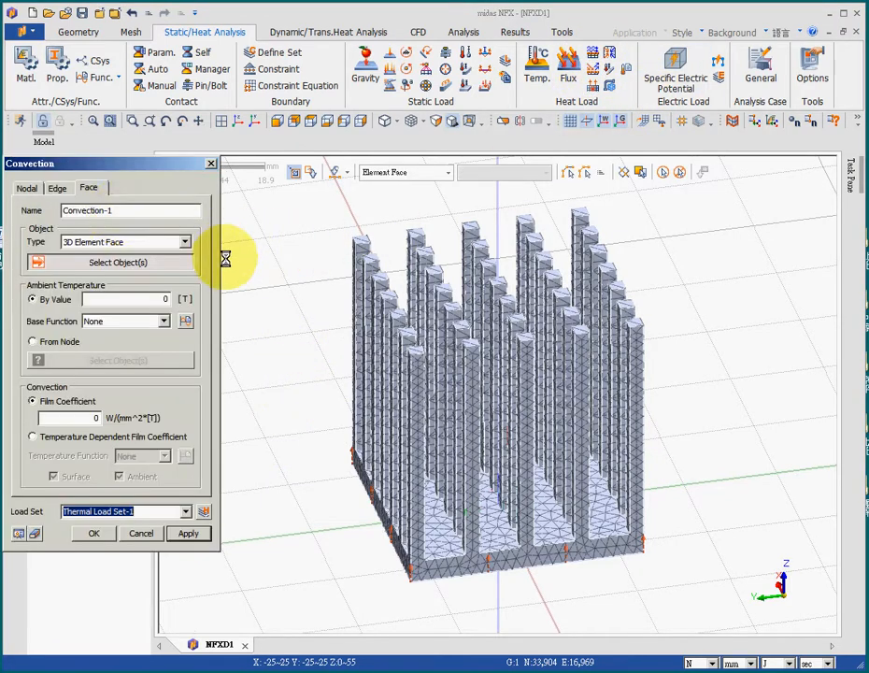
{"action": "left_click", "coordinate": [139, 244]}
{"action": "left_click", "coordinate": [121, 265]}
{"action": "left_click", "coordinate": [121, 244]}
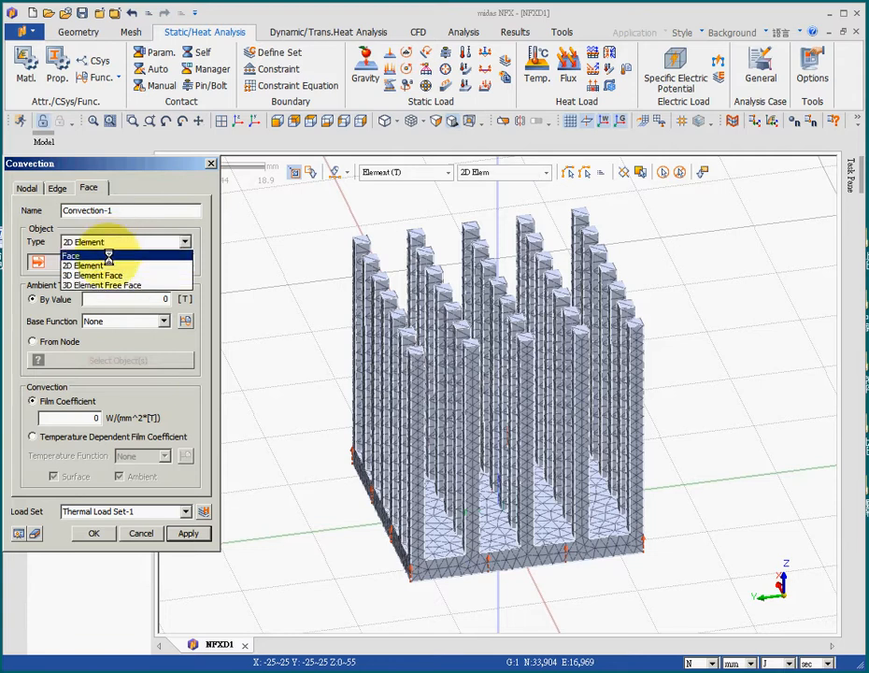
{"action": "left_click", "coordinate": [108, 255]}
{"action": "left_click_drag", "start_coordinate": [296, 195], "coordinate": [710, 591]}
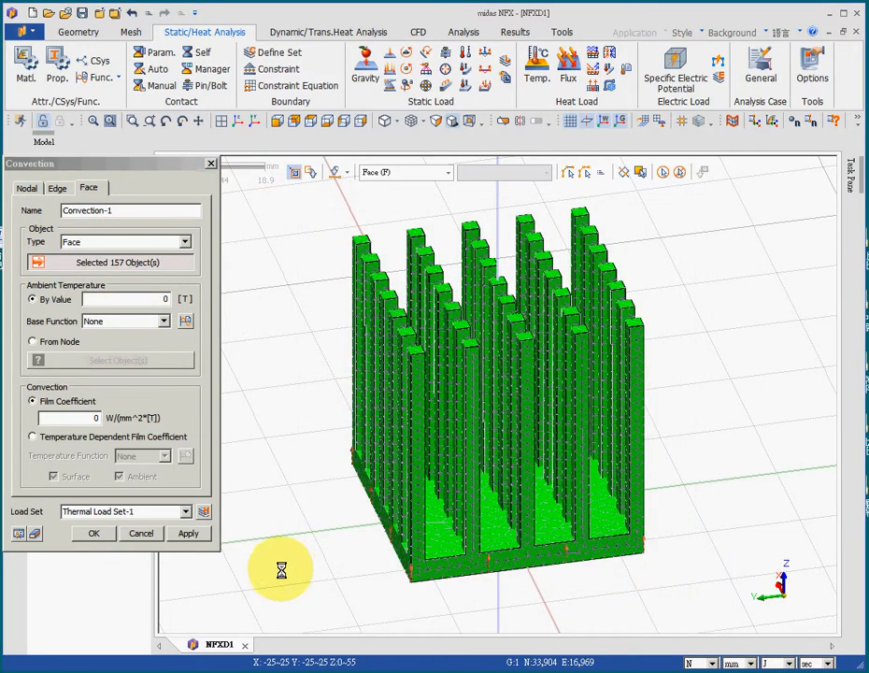
{"action": "middle_click_drag", "start_coordinate": [281, 569], "coordinate": [310, 474]}
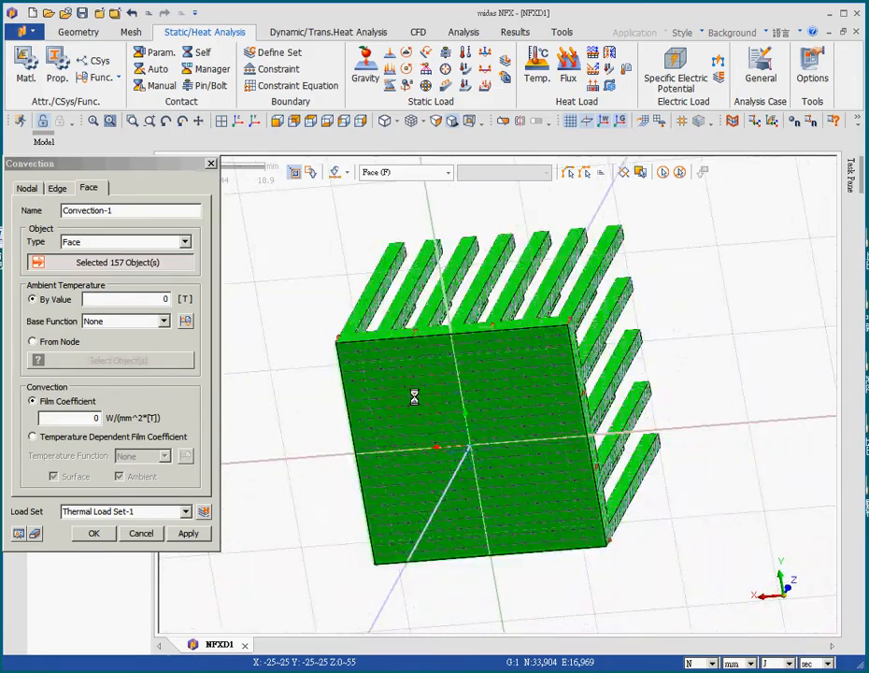
{"action": "left_click", "coordinate": [414, 397]}
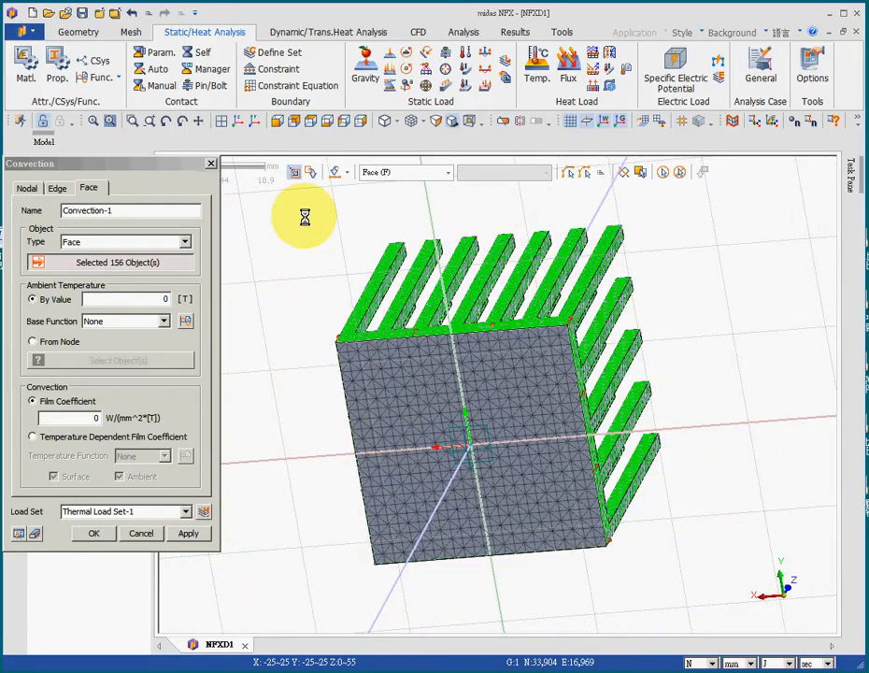
Apply the convection in Thermal Load Set-1 with ambient temperature 20 and film coefficient 10 W/(m^2*[T]), using metres as length unit.
{"action": "middle_click_drag", "start_coordinate": [305, 217], "coordinate": [373, 288]}
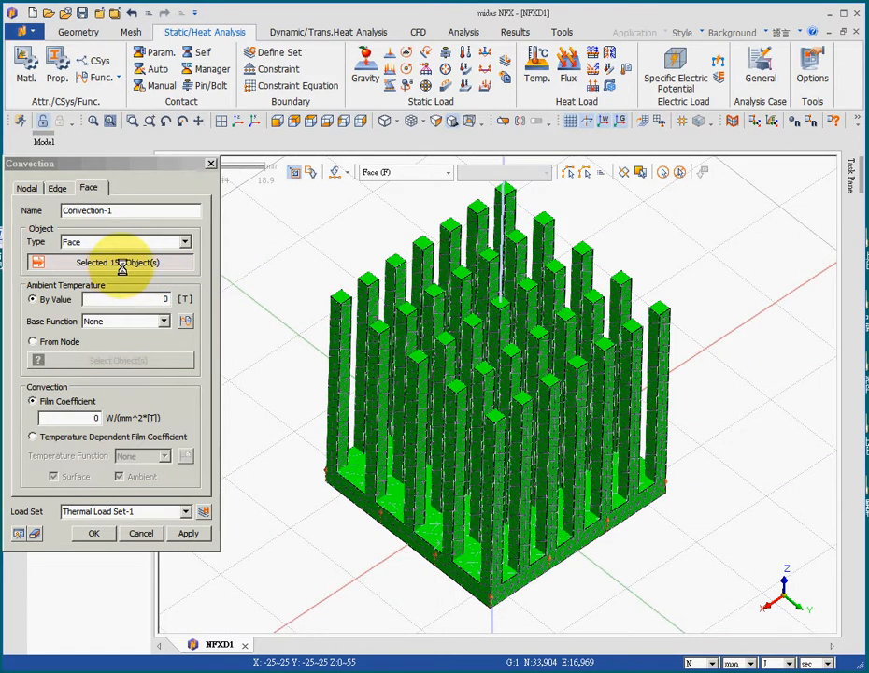
{"action": "double_click", "coordinate": [163, 298]}
{"action": "type", "text": "2"}
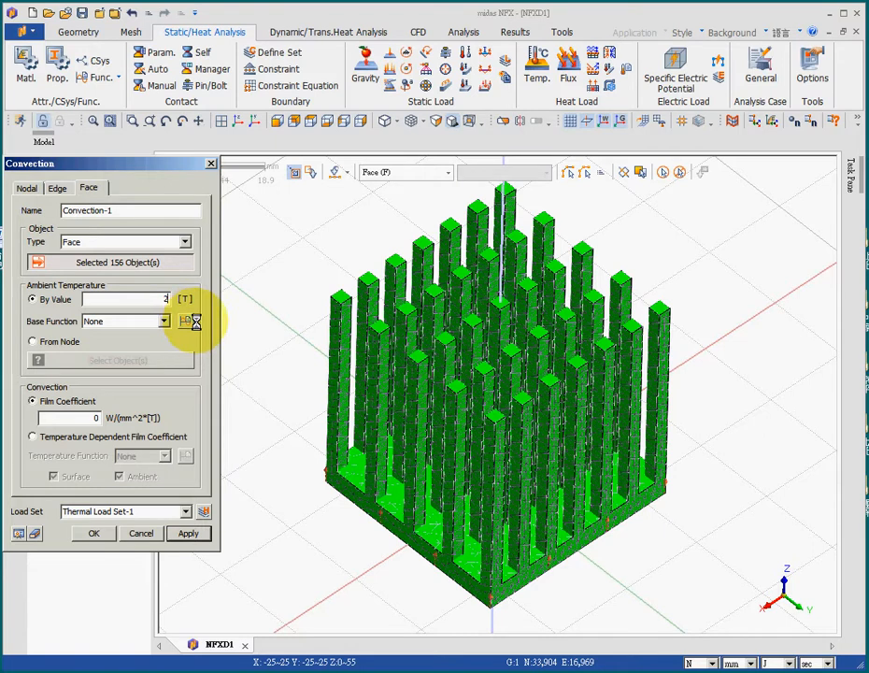
{"action": "type", "text": "0"}
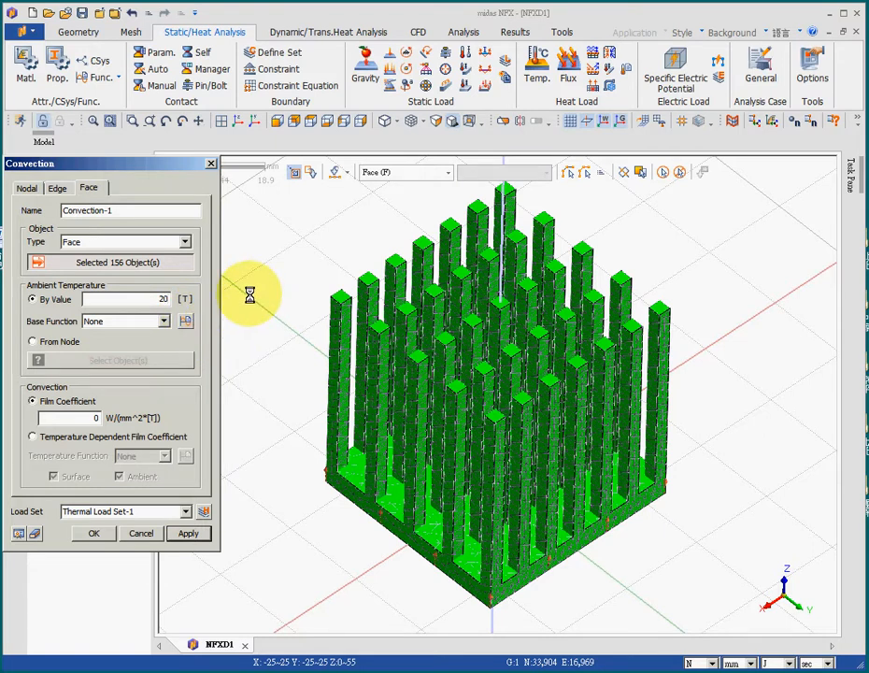
{"action": "double_click", "coordinate": [103, 416]}
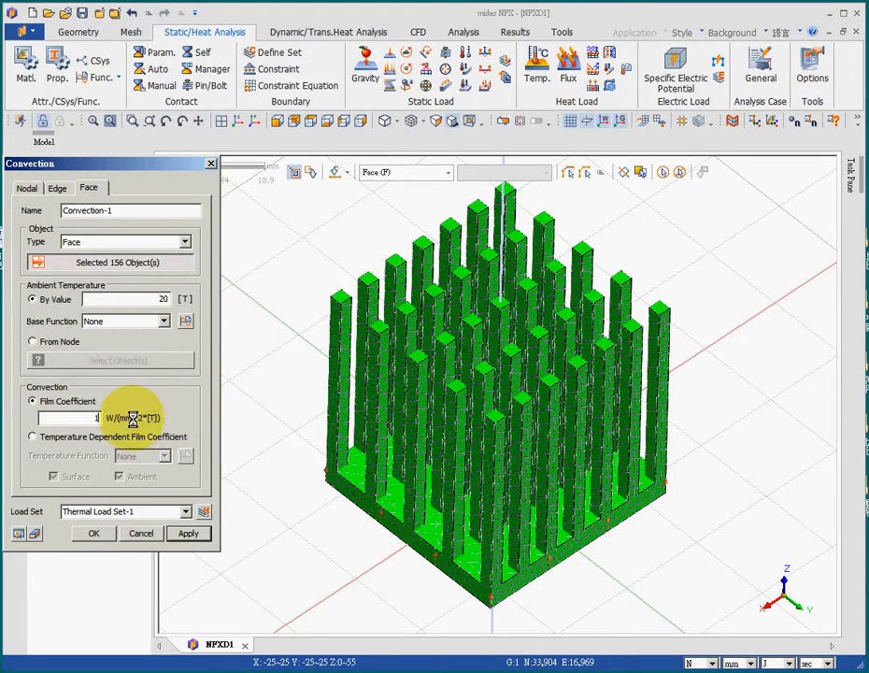
{"action": "type", "text": "5"}
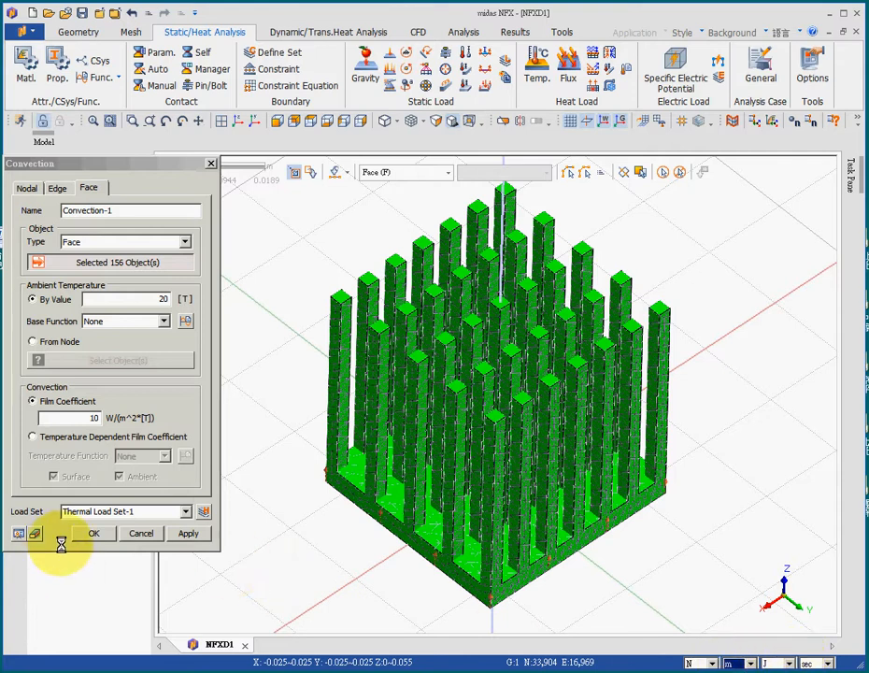
{"action": "left_click", "coordinate": [93, 535]}
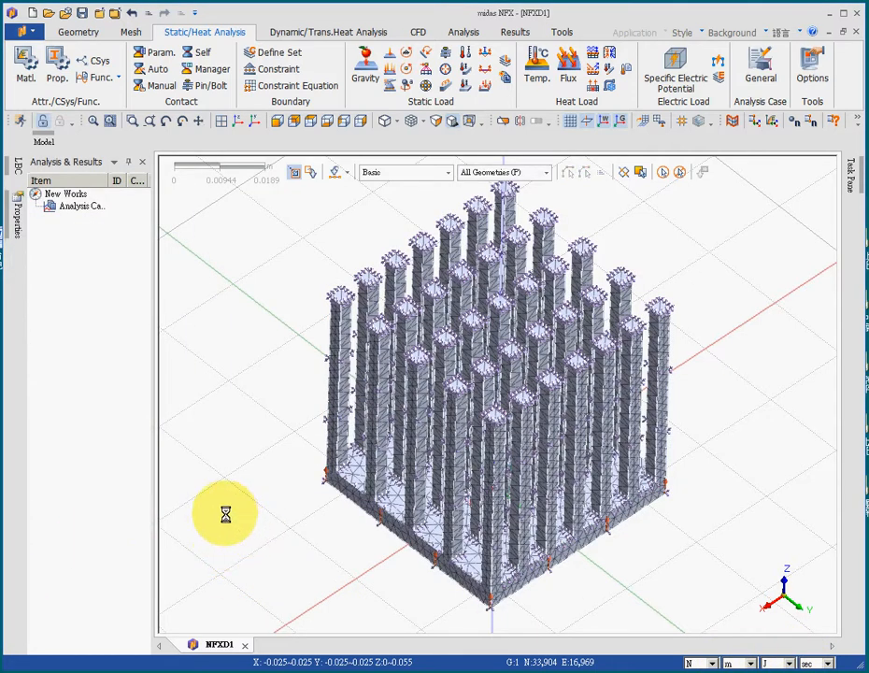
Add a Nonlinear Steady State Heat Transfer analysis case to the model.
{"action": "middle_click_drag", "start_coordinate": [237, 497], "coordinate": [445, 457]}
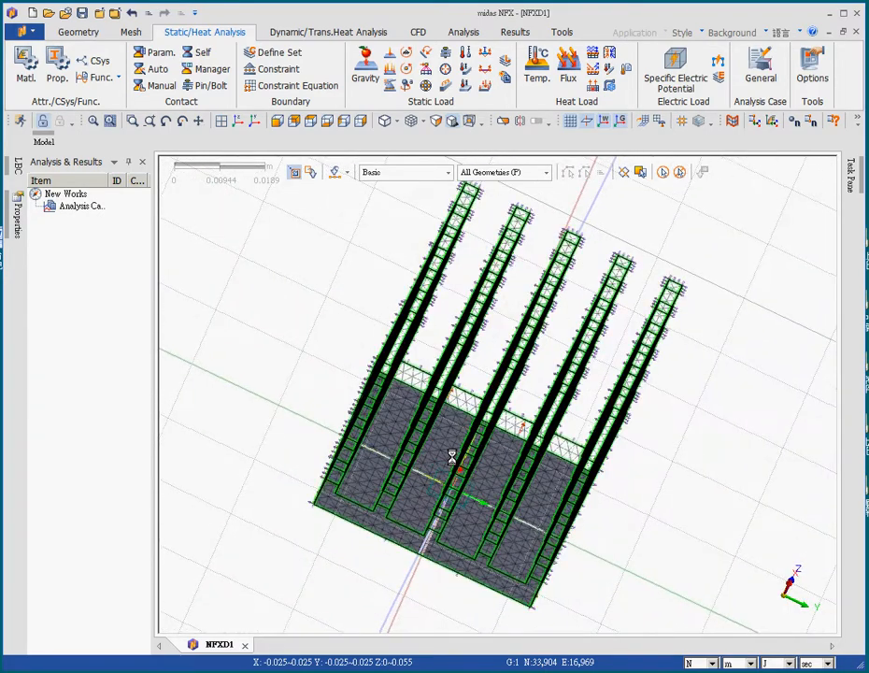
{"action": "middle_click_drag", "start_coordinate": [512, 499], "coordinate": [417, 414]}
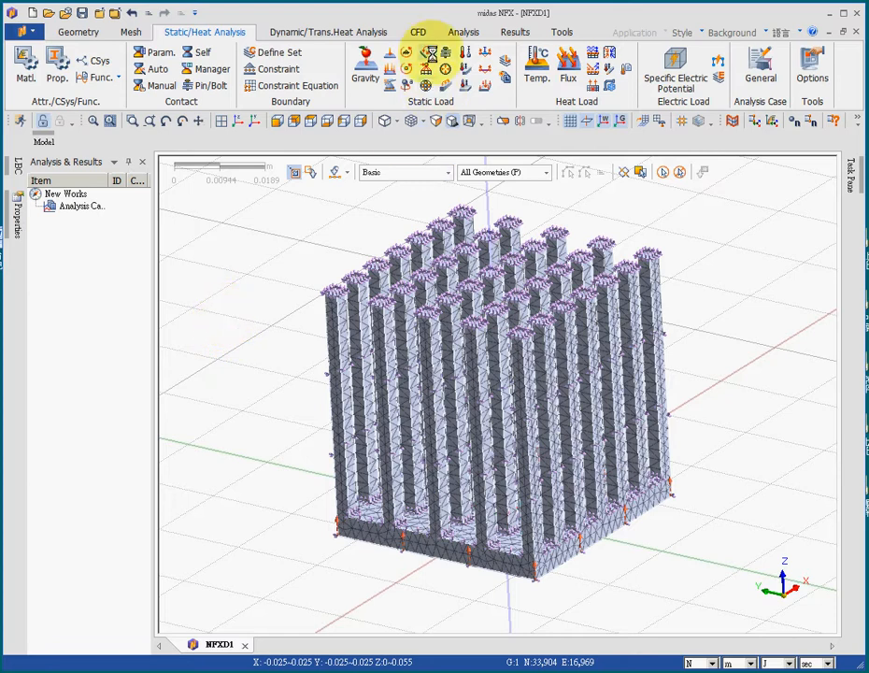
{"action": "left_click", "coordinate": [465, 32]}
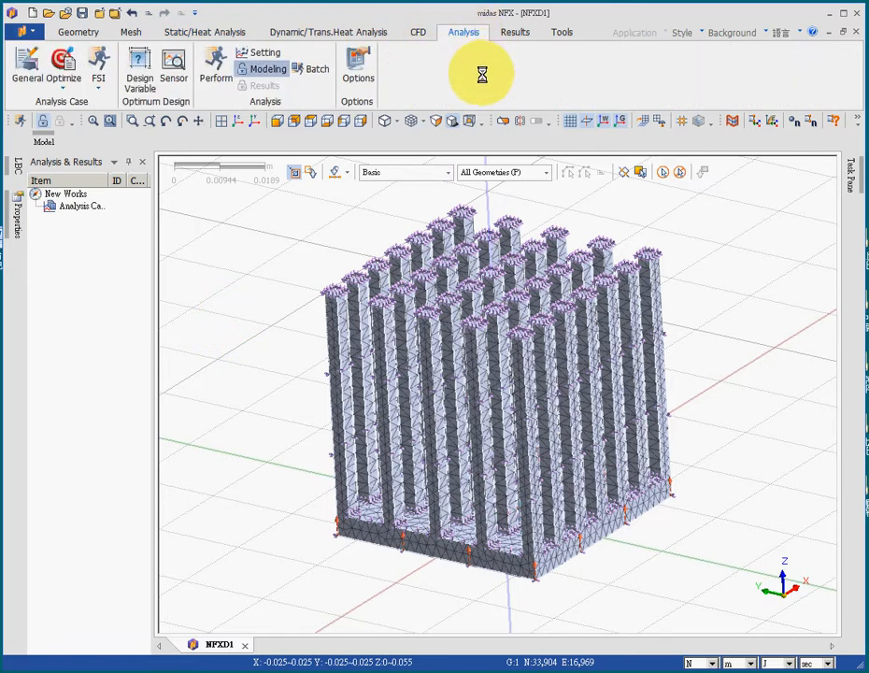
{"action": "right_click", "coordinate": [73, 205]}
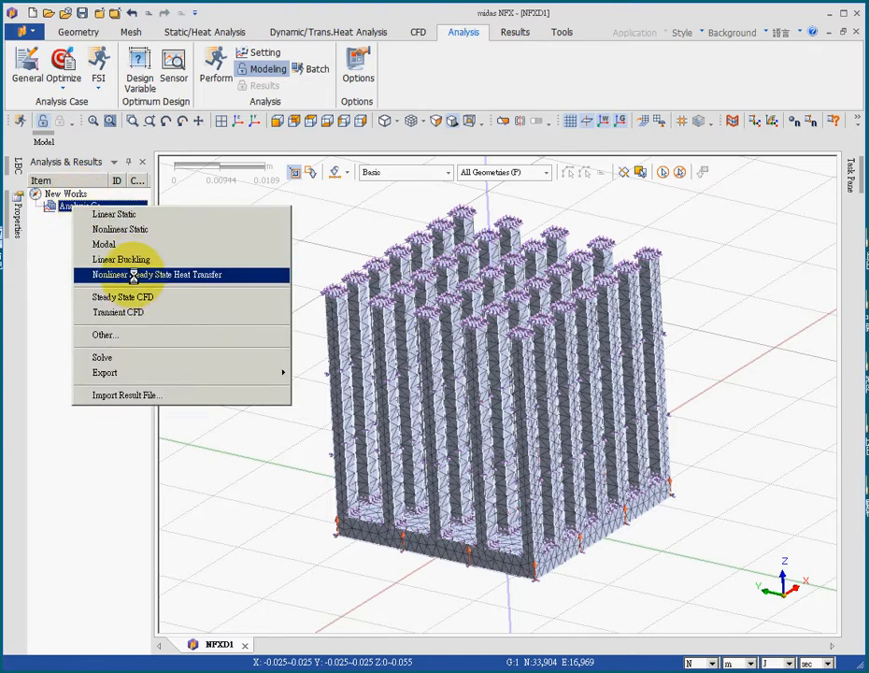
{"action": "left_click", "coordinate": [229, 275]}
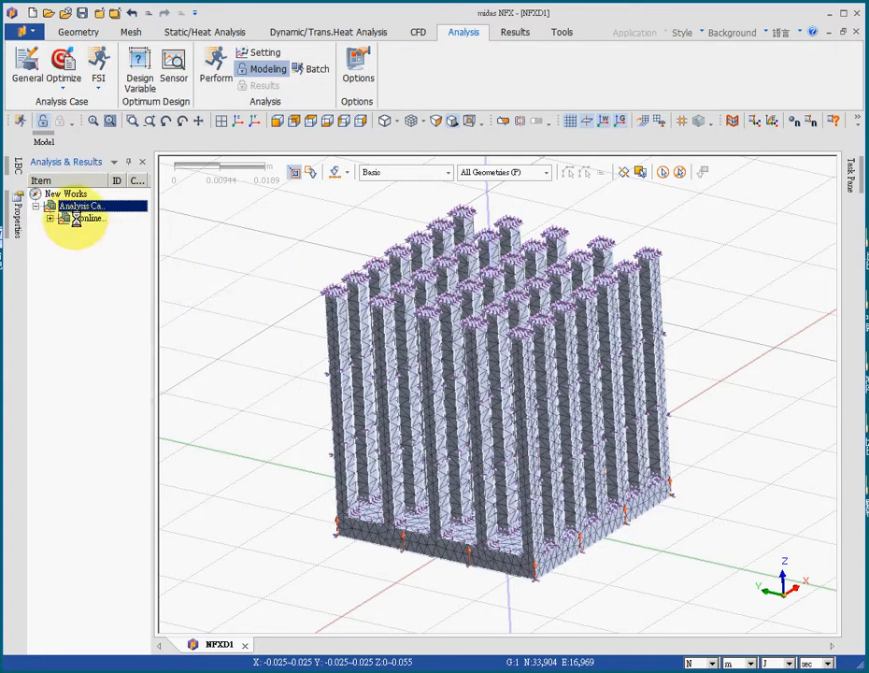
Examine the heat transfer case's active mesh sets and subcase loads, and leave its settings without making changes.
{"action": "double_click", "coordinate": [86, 218]}
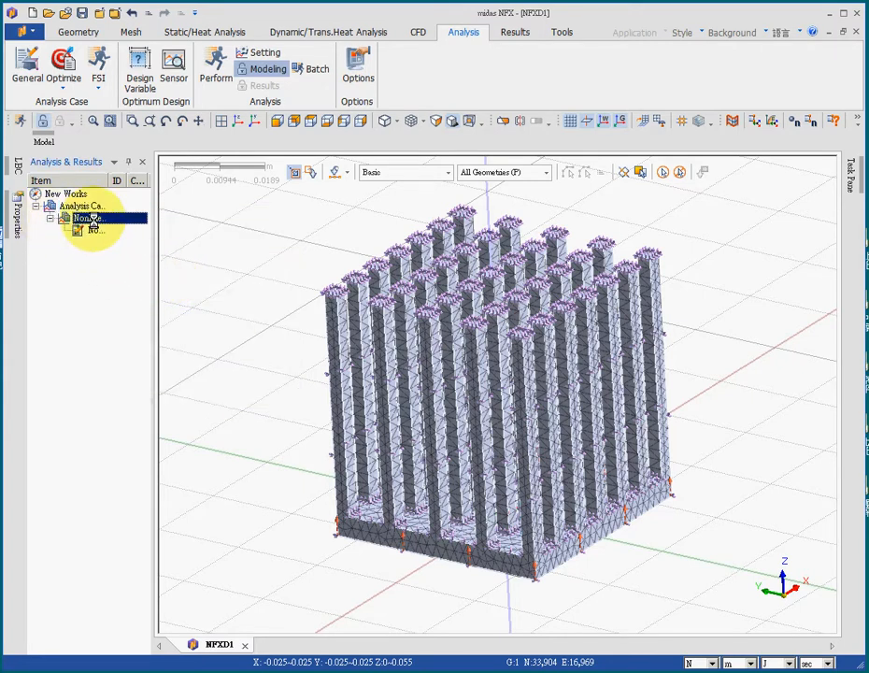
{"action": "right_click", "coordinate": [90, 218]}
{"action": "left_click", "coordinate": [172, 335]}
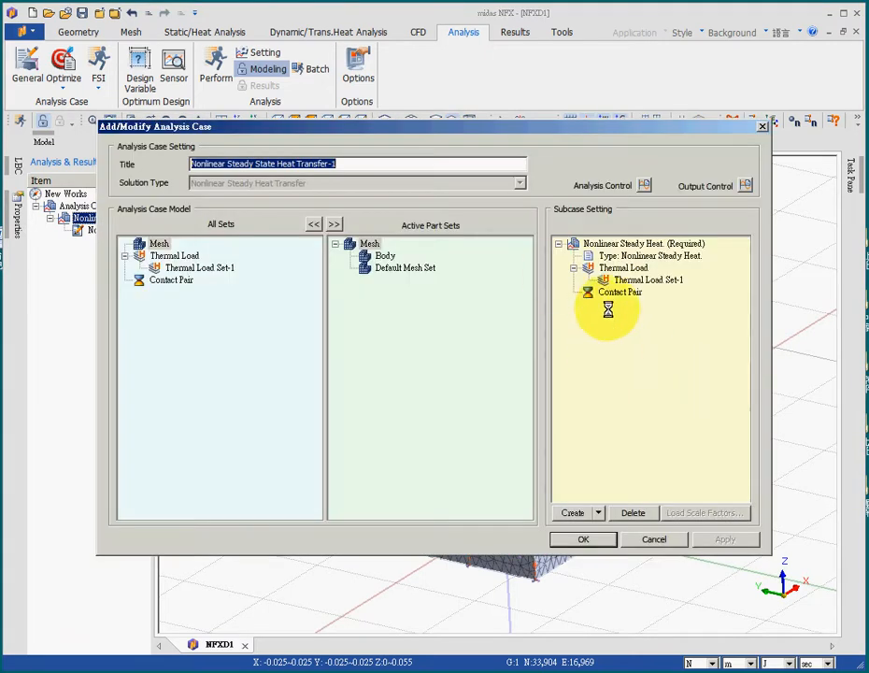
{"action": "left_click", "coordinate": [660, 539]}
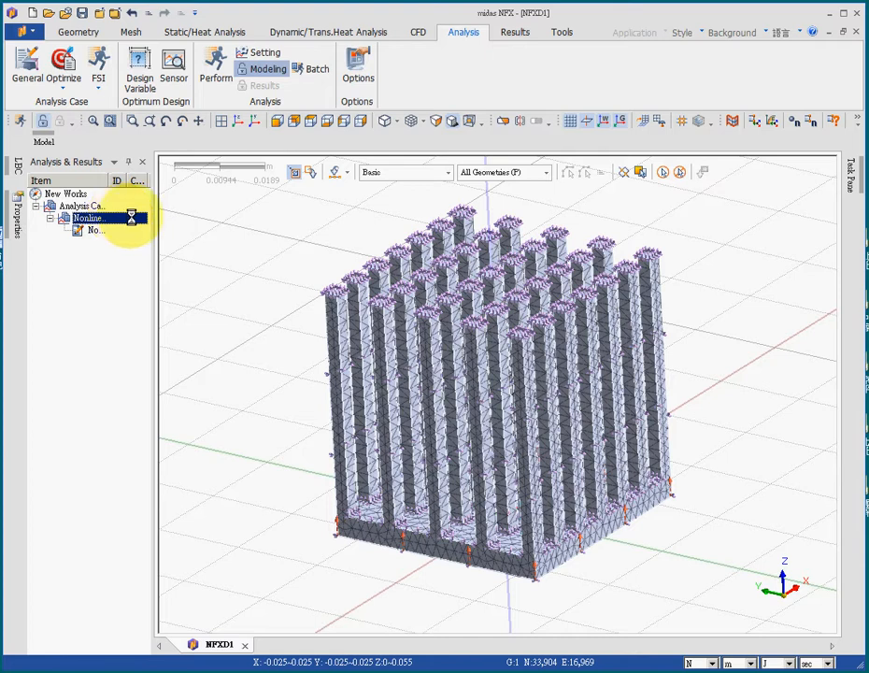
Solve the Nonlinear Steady State Heat Transfer case and save the model on the desktop as NFXD1.
{"action": "left_click", "coordinate": [217, 70]}
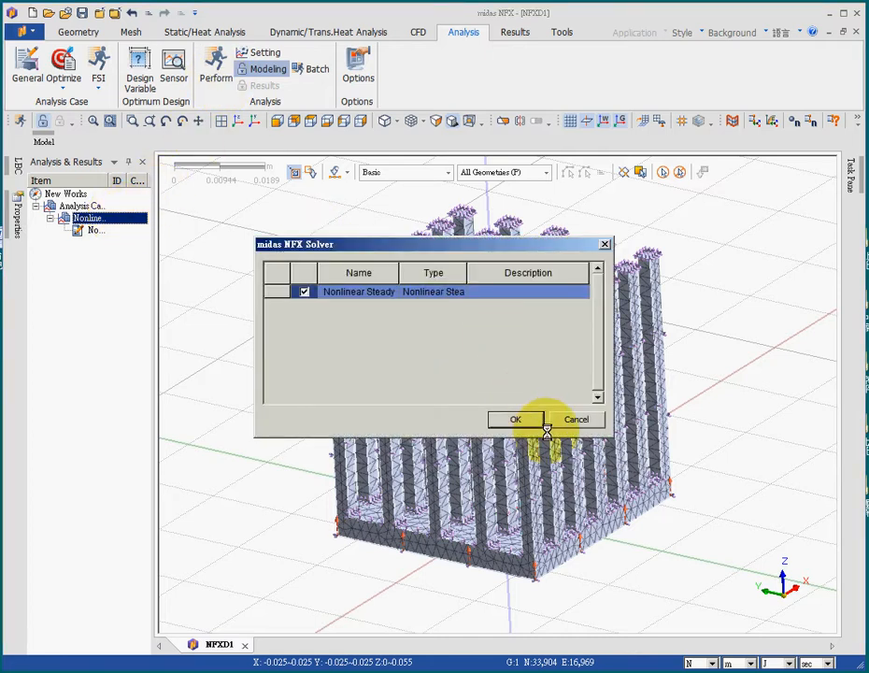
{"action": "left_click", "coordinate": [511, 417]}
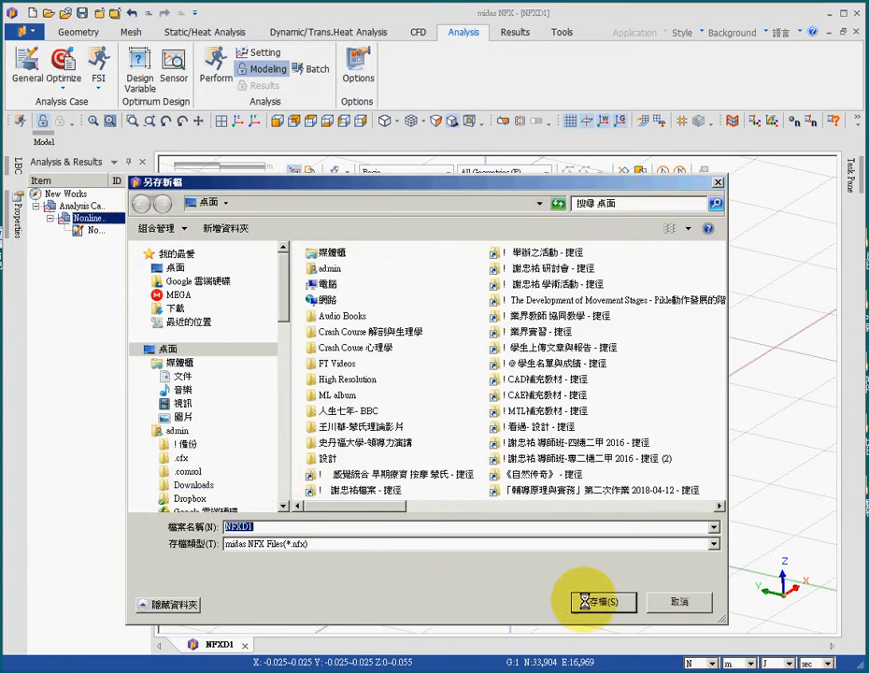
{"action": "left_click", "coordinate": [582, 601]}
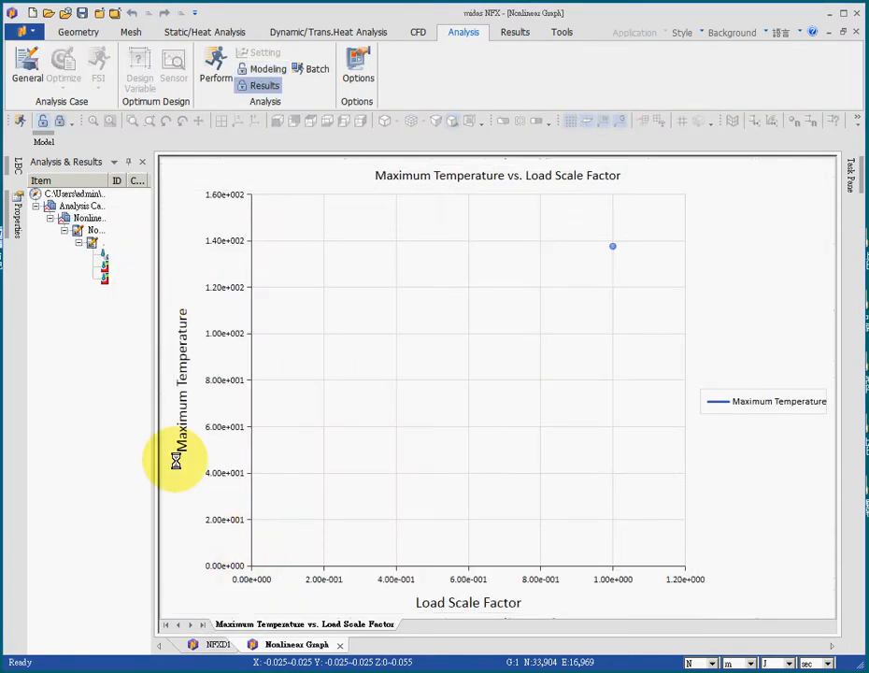
Return to the NFXD1 model view and display the TEMPERATURE contour for INCR=1 (LOAD=1.000), widening the results tree to read its entries.
{"action": "left_click", "coordinate": [213, 643]}
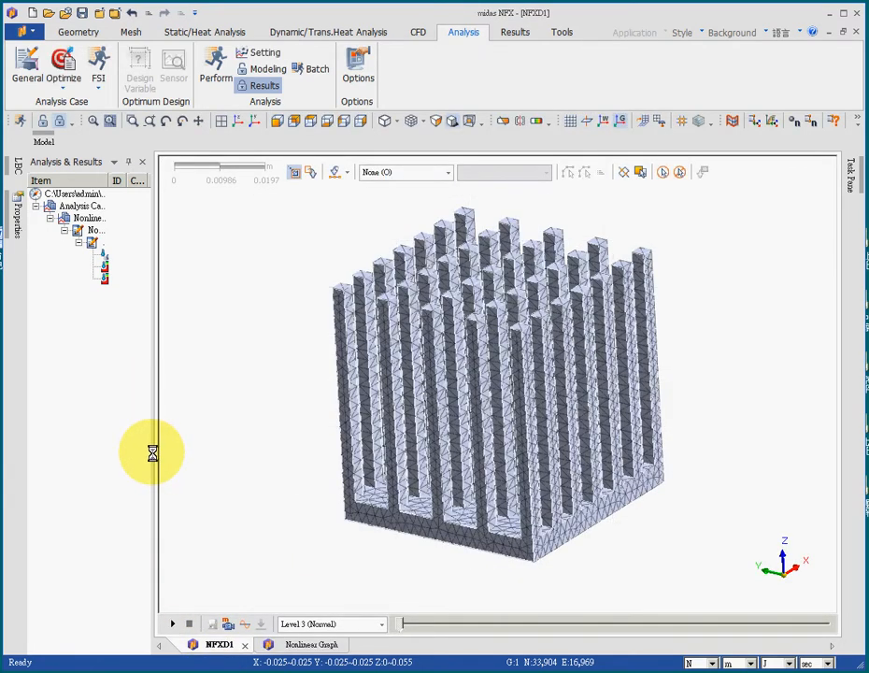
{"action": "left_click_drag", "start_coordinate": [153, 454], "coordinate": [267, 480]}
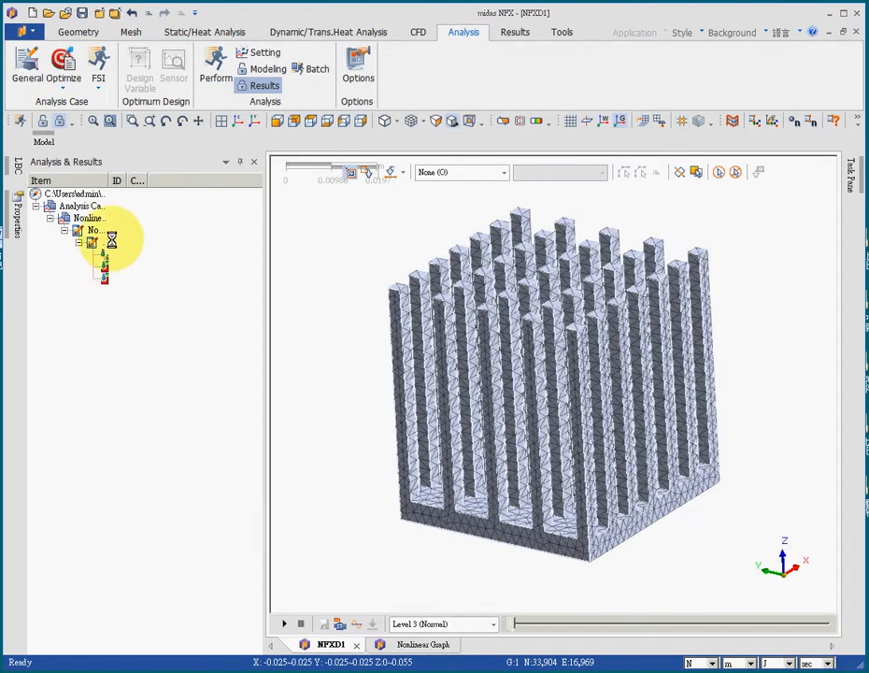
{"action": "left_click_drag", "start_coordinate": [111, 181], "coordinate": [236, 271]}
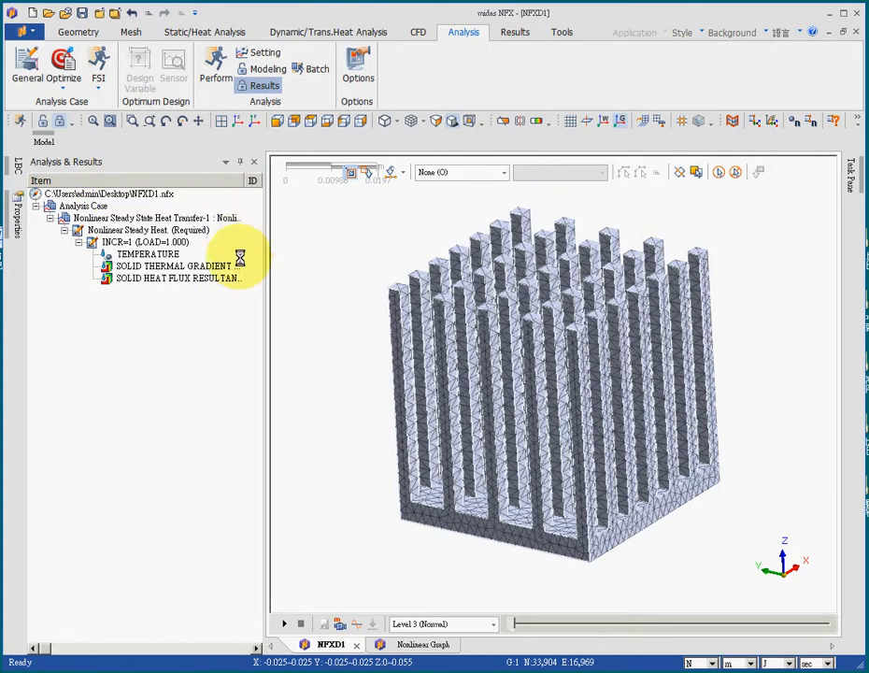
{"action": "double_click", "coordinate": [147, 253]}
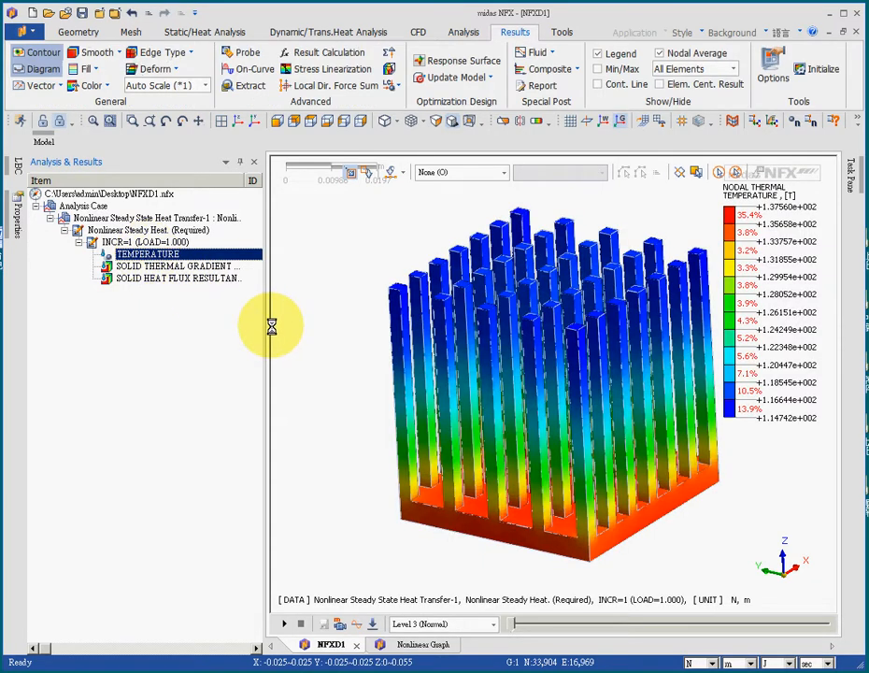
Narrow the results tree and probe the nodal temperature near the top of an inner pin fin.
{"action": "left_click_drag", "start_coordinate": [267, 323], "coordinate": [142, 351]}
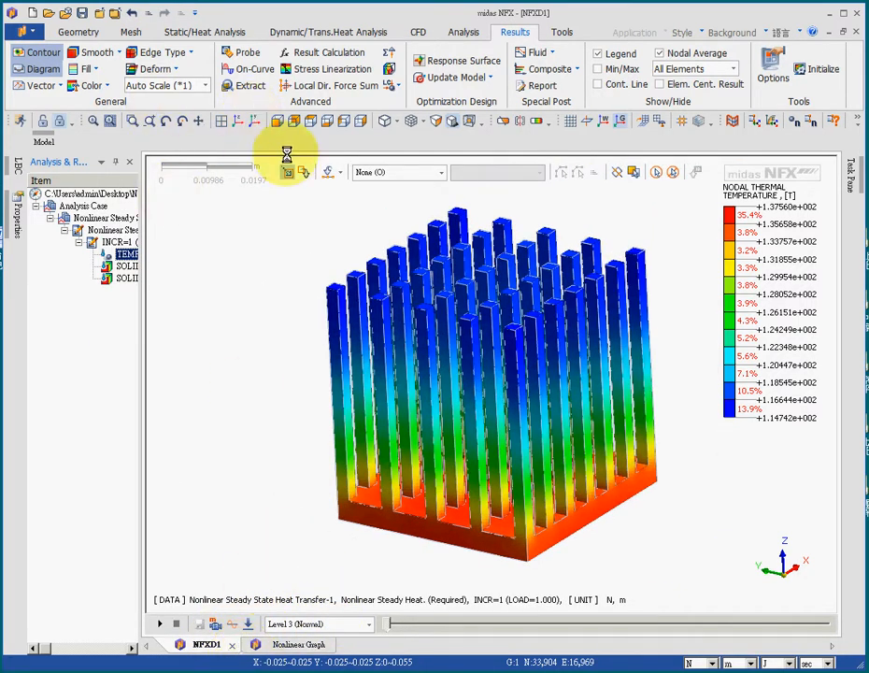
{"action": "left_click", "coordinate": [241, 52]}
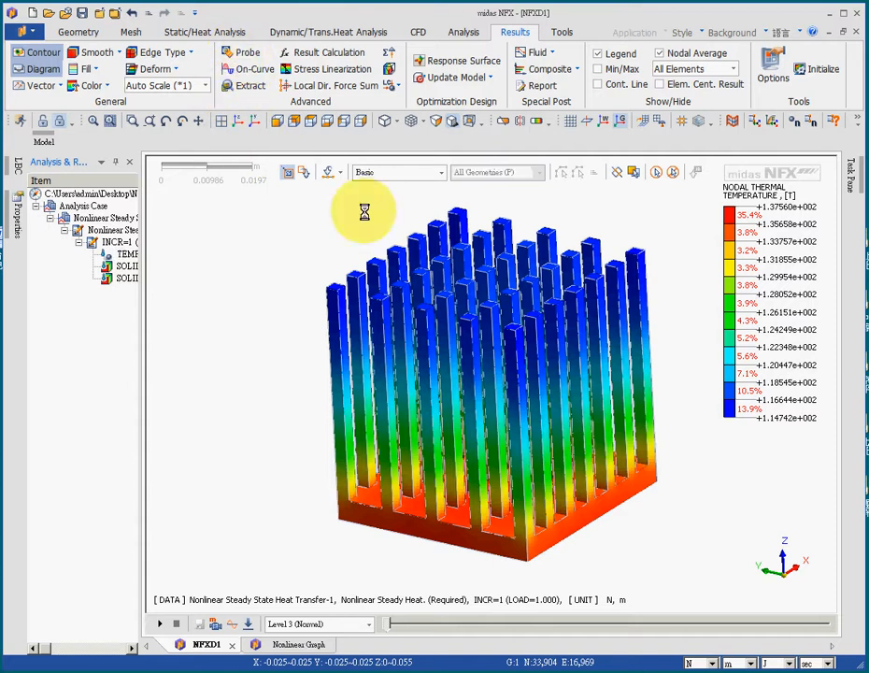
{"action": "left_click", "coordinate": [483, 268]}
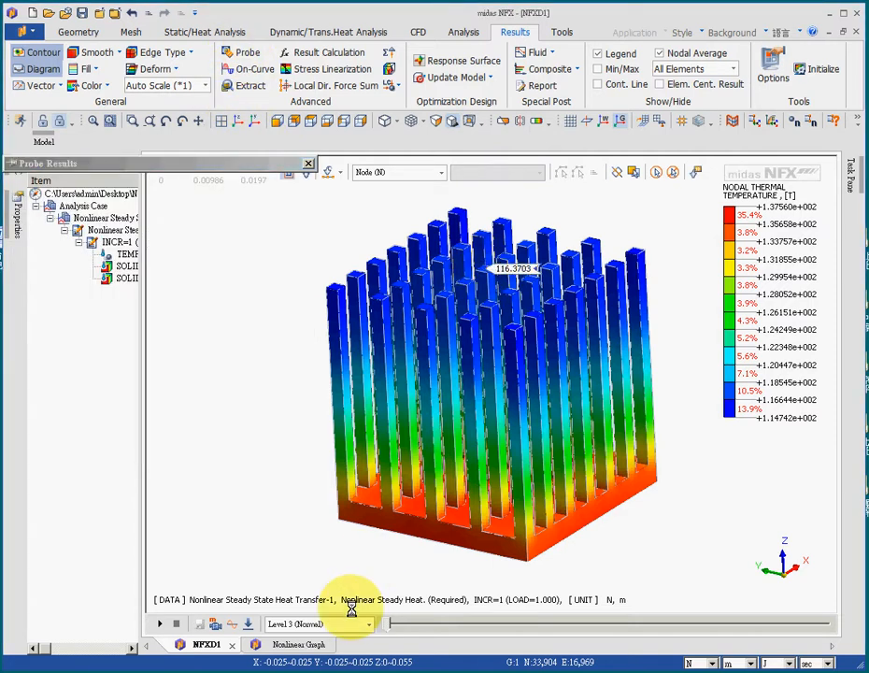